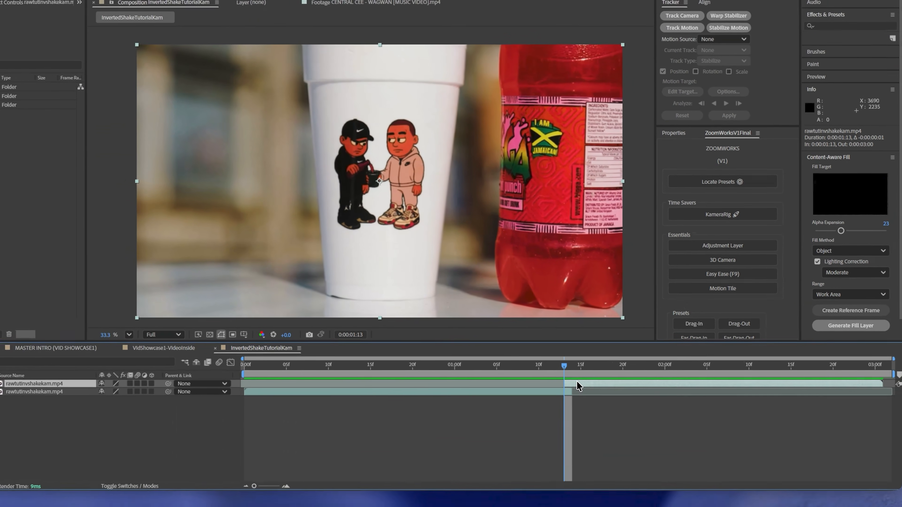
Step: Lower the opacity of the upper clip to 45% so the clip beneath shows through
key(t)
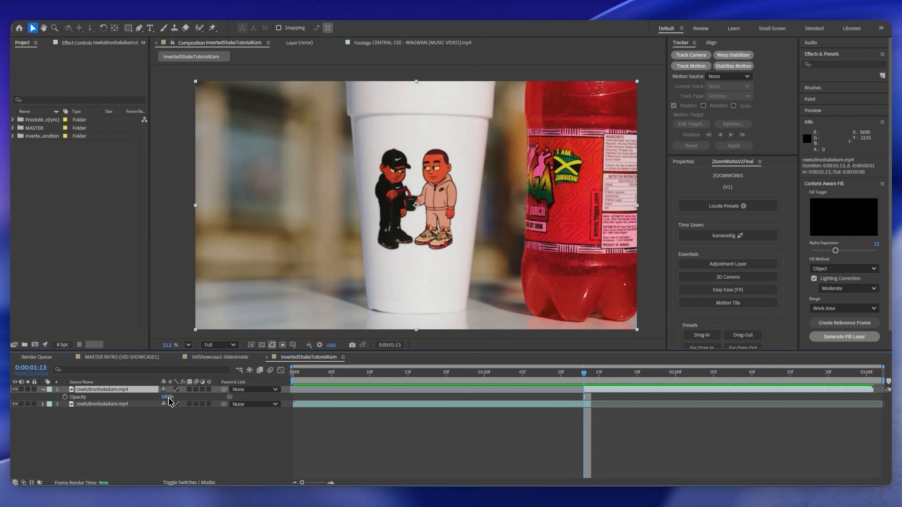
drag(168, 396, 148, 403)
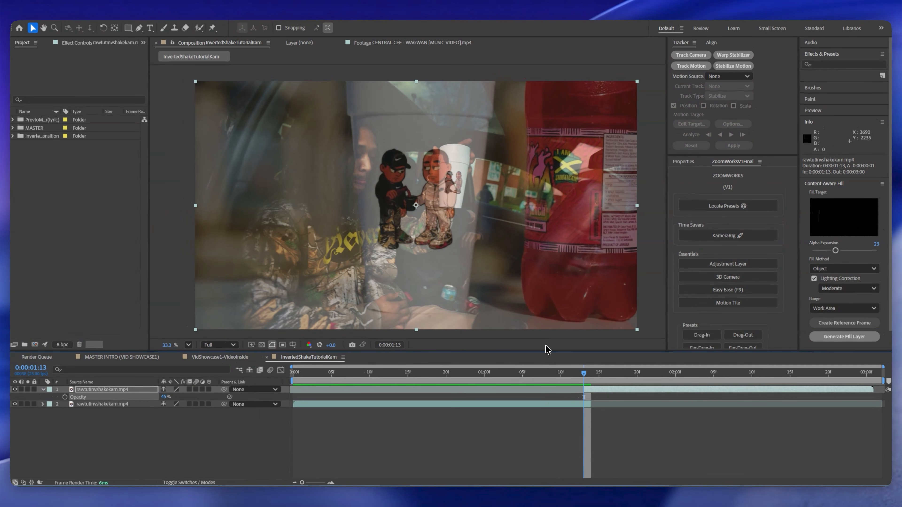
Step: Set starting keyframes for position, scale and rotation on the lower clip at 0:00:01:01
click(494, 374)
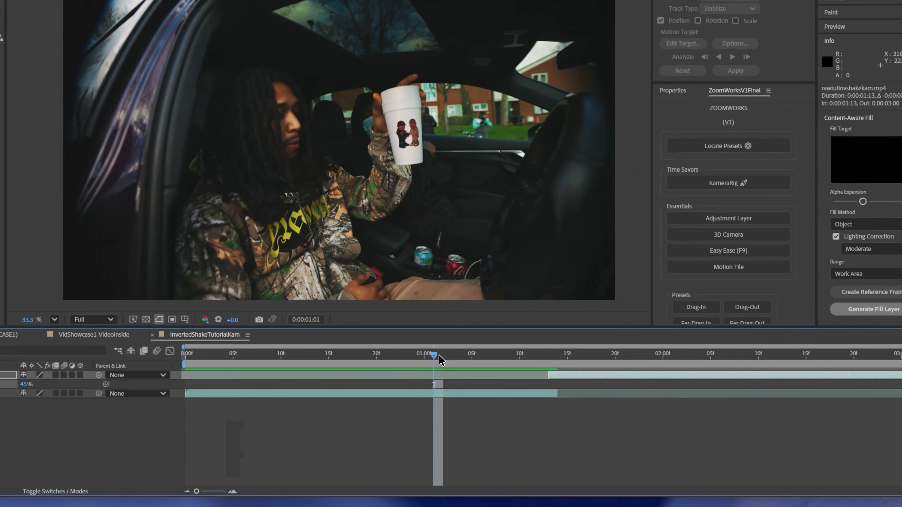
click(433, 391)
key(s)
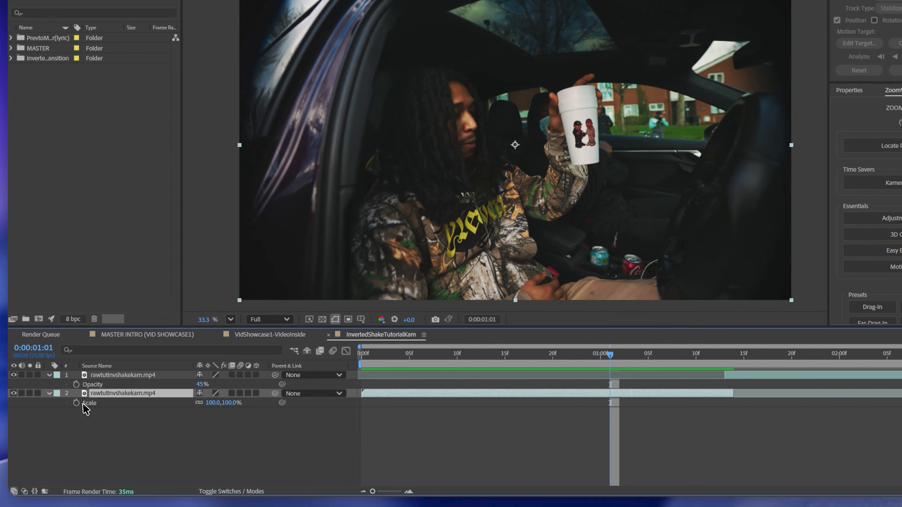
click(78, 402)
key(p)
click(78, 403)
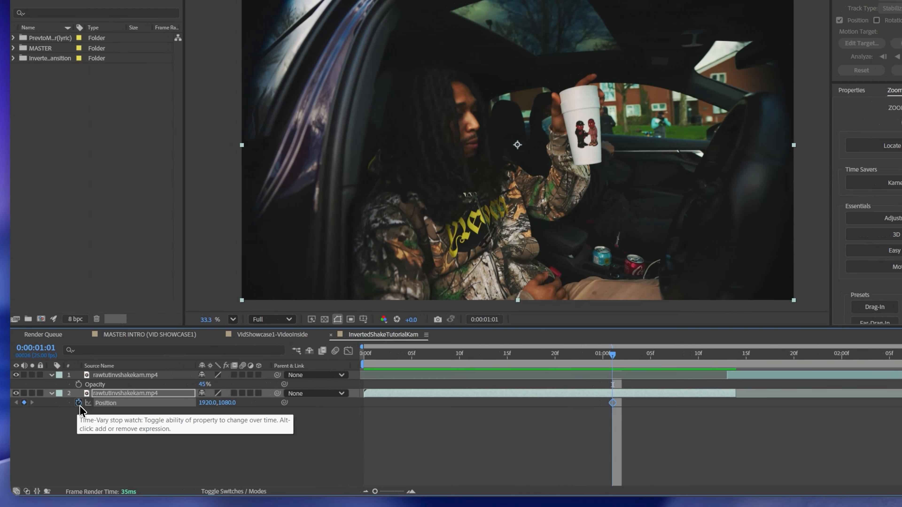
key(shift+p)
key(shift+s)
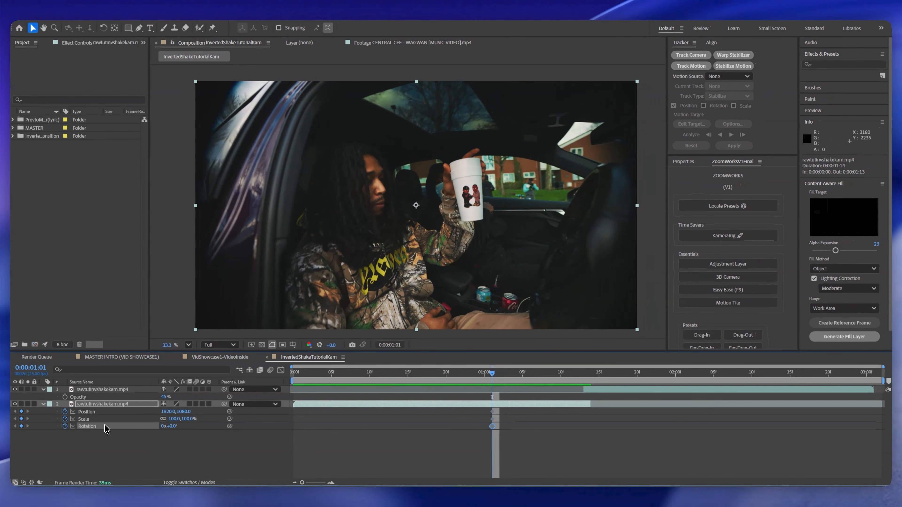
Step: At 0:00:01:13, scale the lower clip to 385% and move it to about 642, 1971 so its cup overlaps the upper clip's cup
click(582, 383)
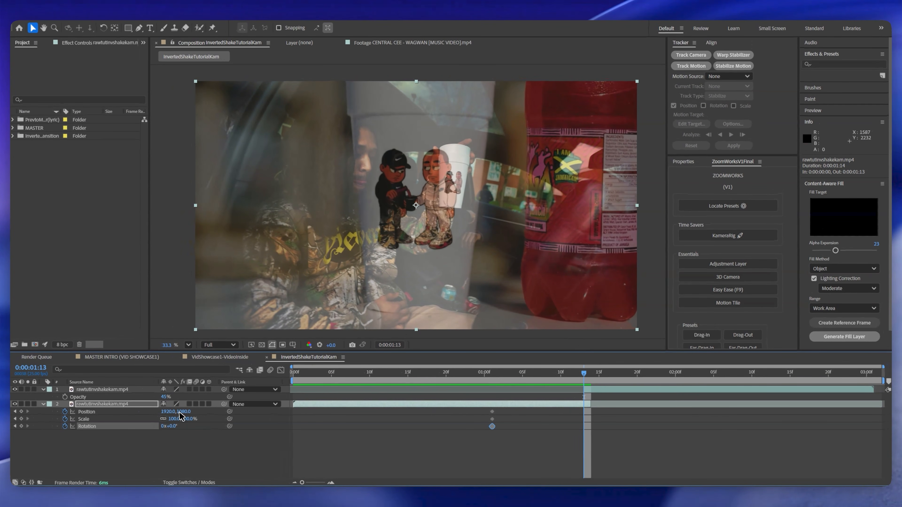
drag(177, 418, 231, 419)
drag(459, 189, 369, 259)
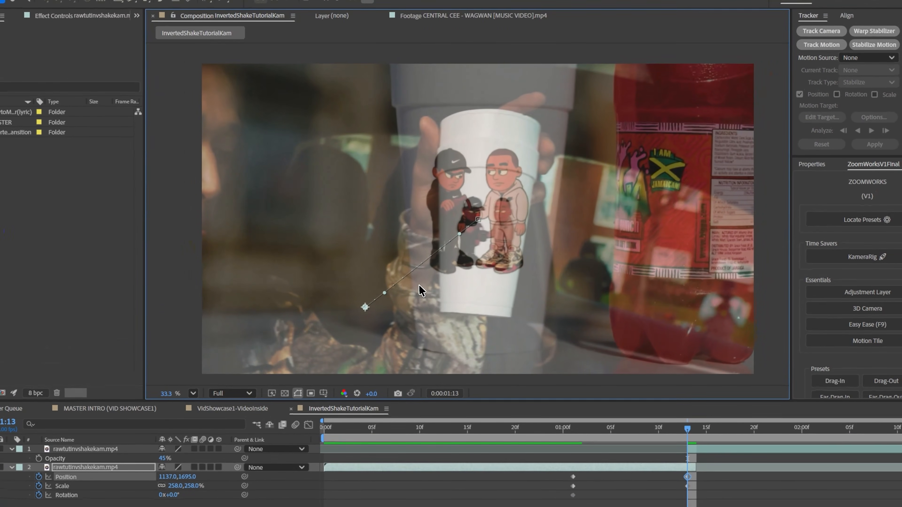
drag(177, 485, 259, 451)
drag(511, 311, 459, 346)
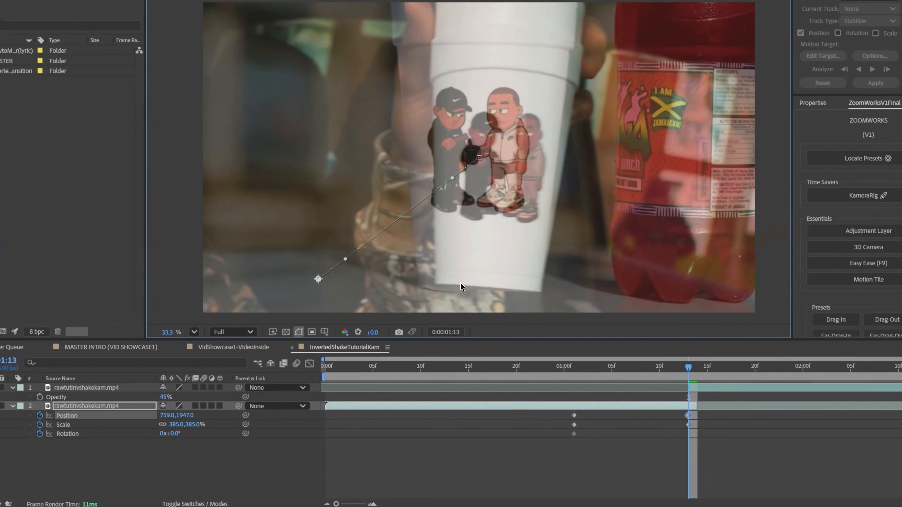
drag(461, 283, 443, 287)
Step: Rotate the lower clip to -4°, enlarge it to 500% and reposition it to about 447, 2169 at 0:00:01:13
drag(177, 434, 173, 436)
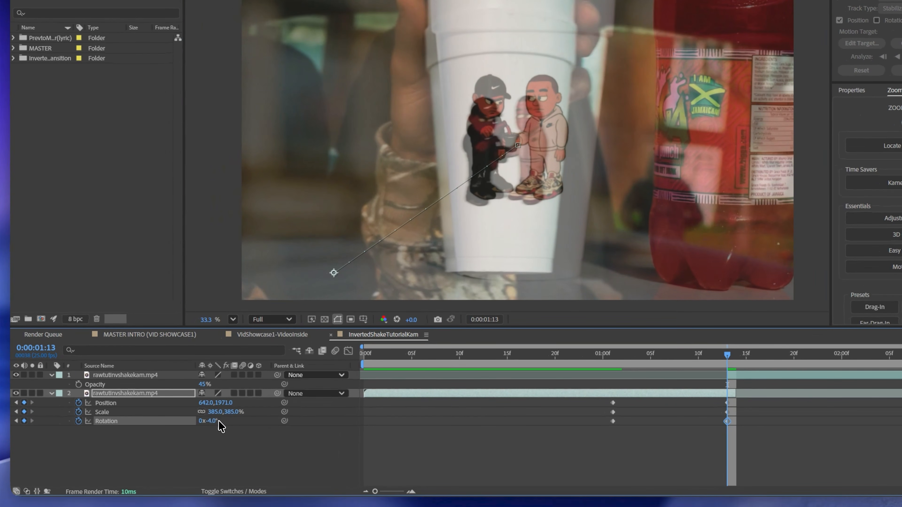
drag(511, 223, 522, 246)
drag(216, 412, 240, 411)
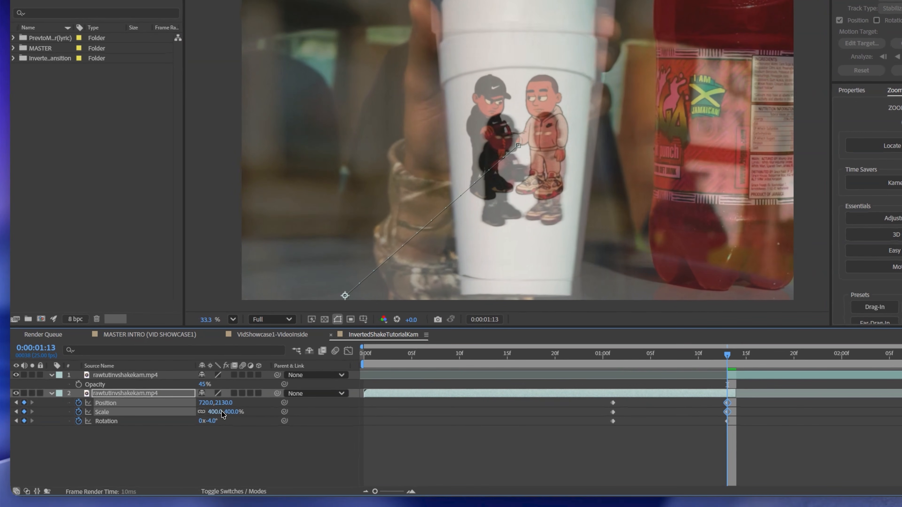
drag(564, 254, 503, 270)
drag(179, 422, 194, 415)
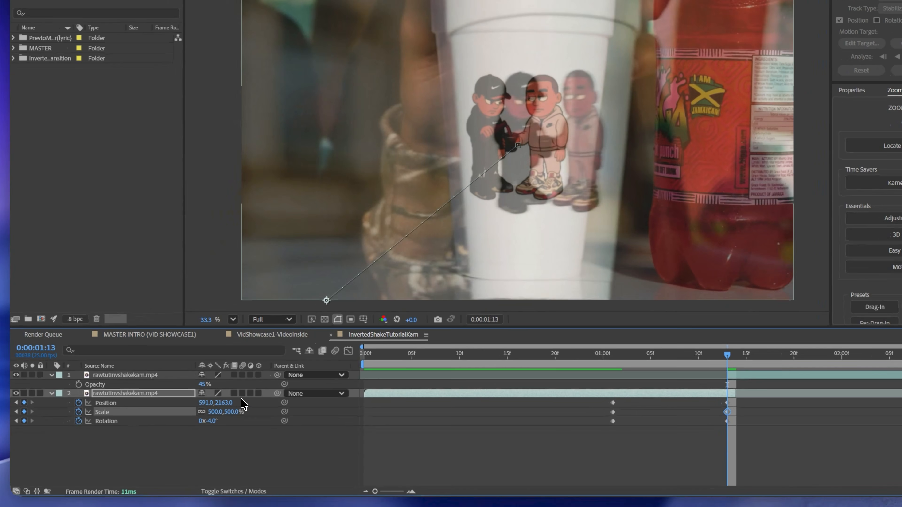
drag(535, 213, 516, 212)
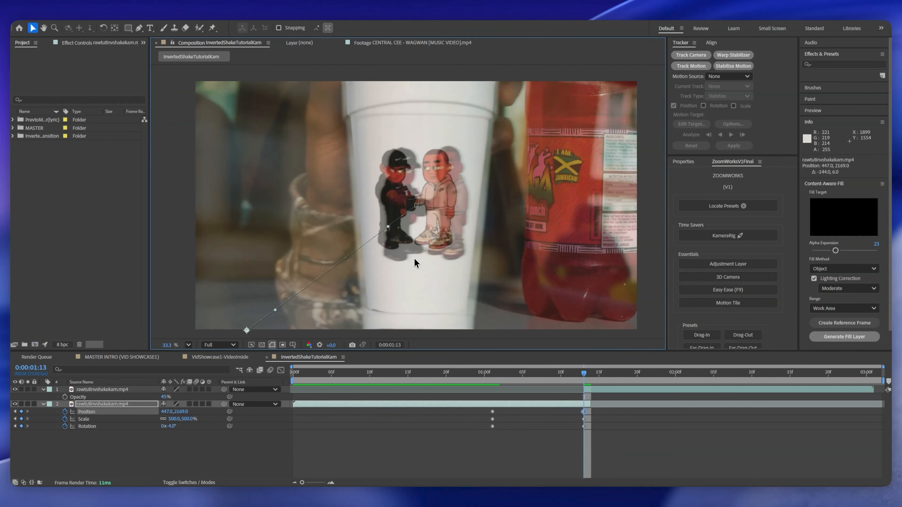
Step: Fine-tune the lower clip's scale, rotation and position until the printed figures on both cups line up
mouse_move(584, 373)
mouse_down()
mouse_move(591, 373)
mouse_move(584, 373)
mouse_up()
drag(455, 250, 447, 248)
drag(177, 419, 172, 419)
drag(408, 287, 412, 282)
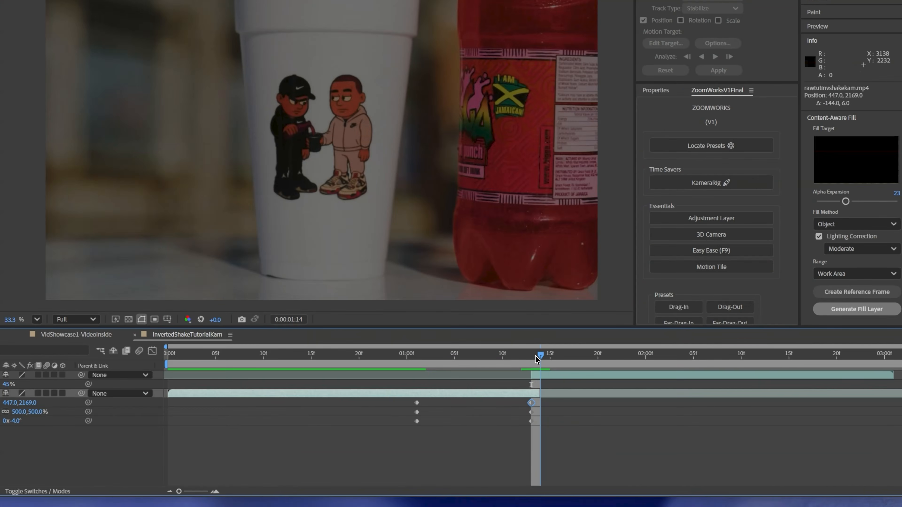
drag(468, 258, 477, 254)
drag(172, 428, 166, 428)
mouse_move(538, 223)
mouse_down()
mouse_move(548, 169)
mouse_move(537, 225)
mouse_up()
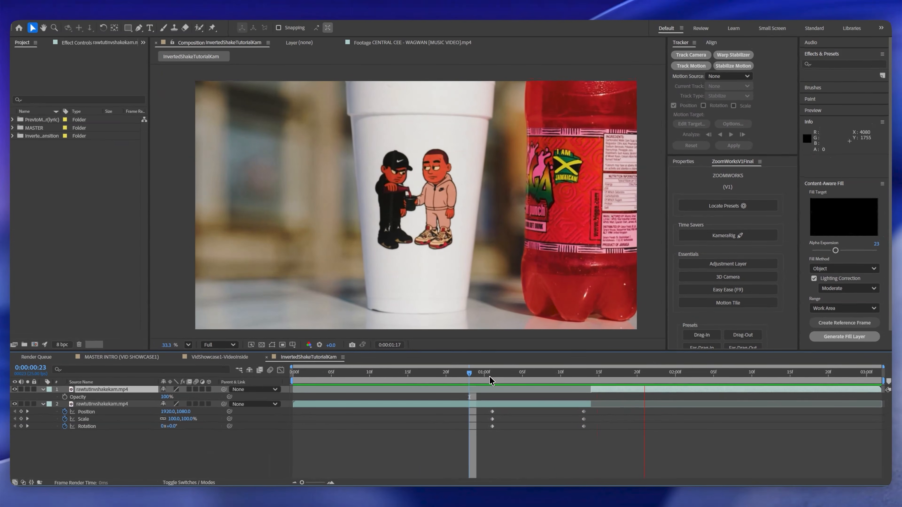
Step: Preview the zoom from the car shot into the cup close-up by playing and scrubbing through it
click(492, 376)
key(space)
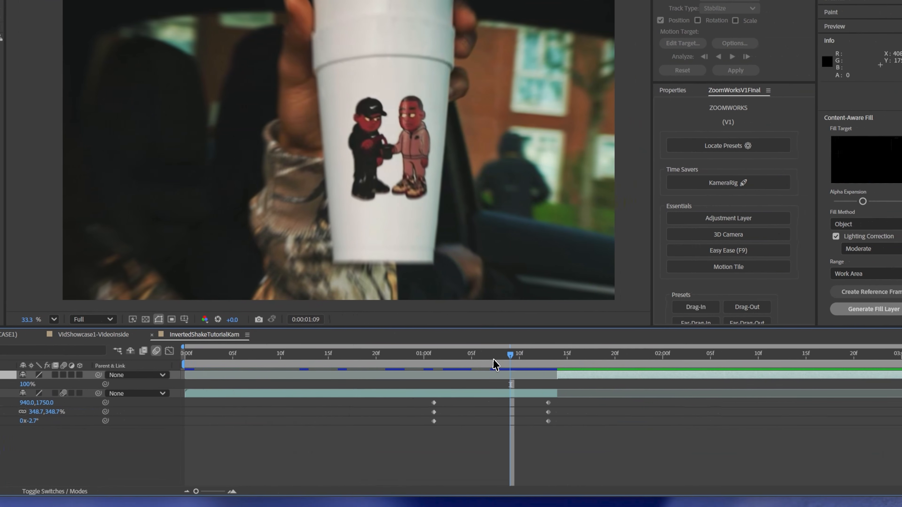
drag(495, 364, 422, 371)
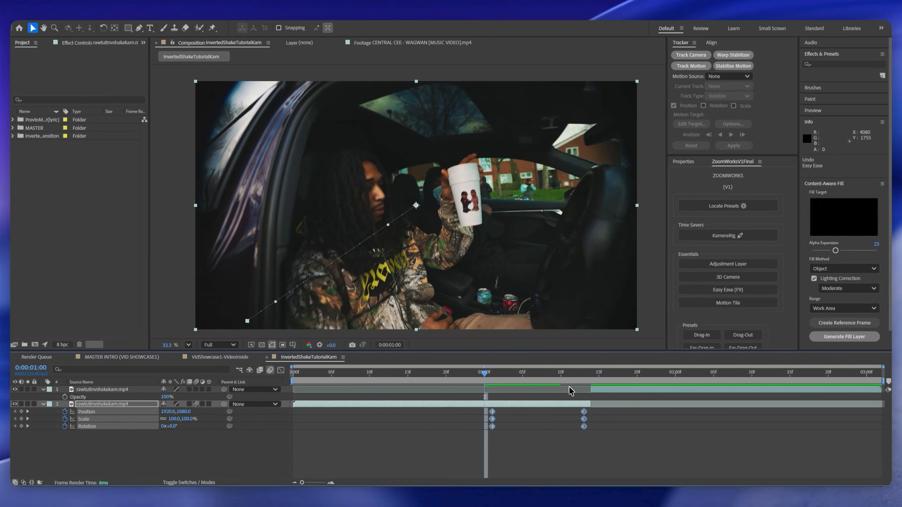
Step: Apply Easy Ease to the lower clip's position, scale and rotation keyframes and show their speed graph in the Graph Editor
click(569, 373)
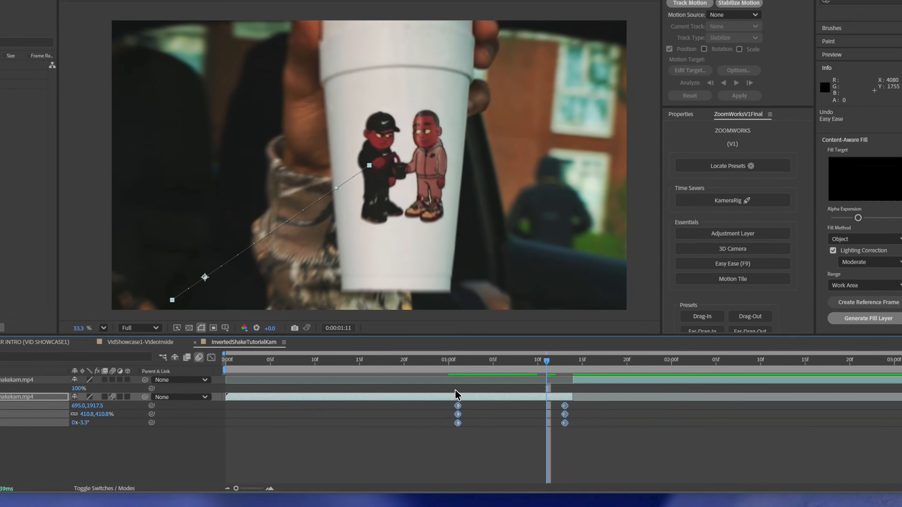
key(F9)
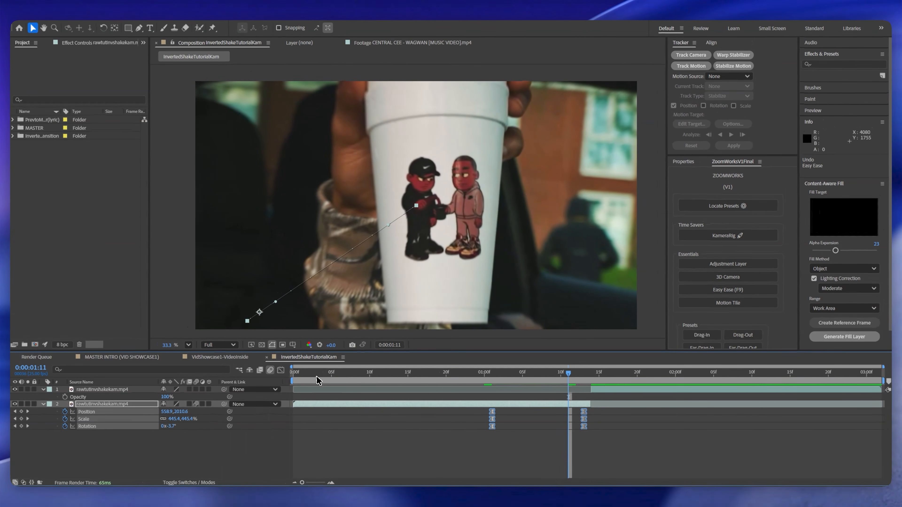
click(281, 371)
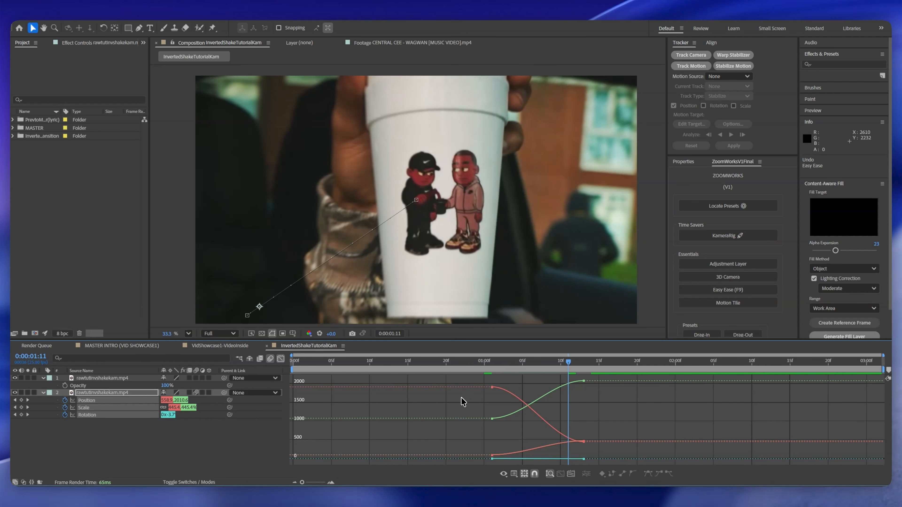
right_click(462, 398)
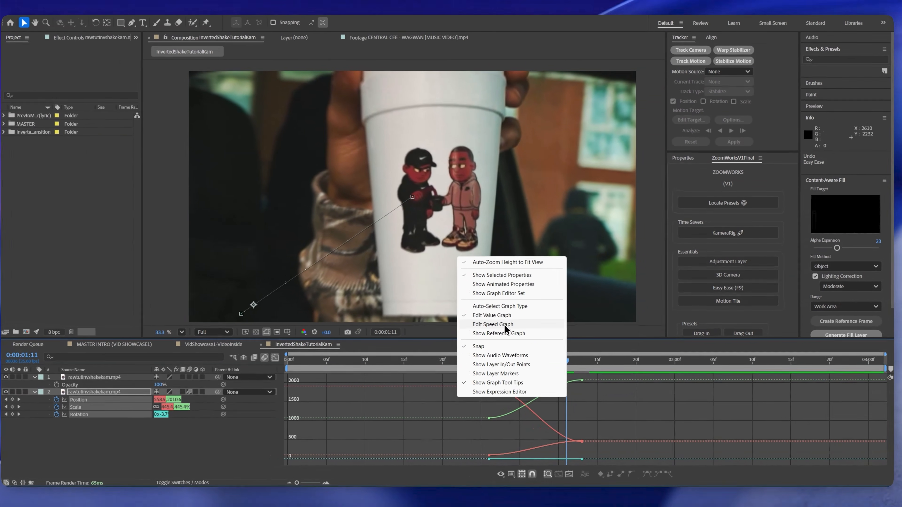
click(504, 324)
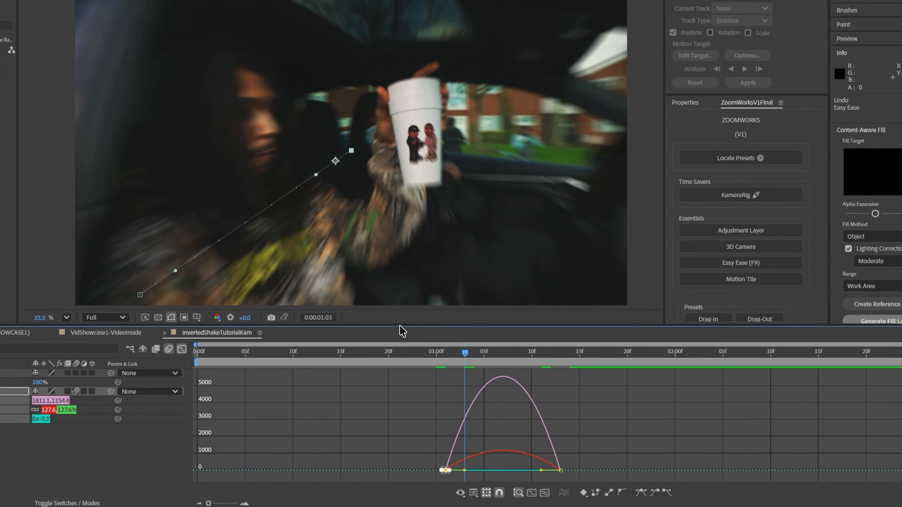
Step: Enlarge the speed graph and reshape its curves into a slow start with a sharp peak shortly before the ending keyframes
drag(399, 326, 410, 221)
drag(208, 503, 227, 503)
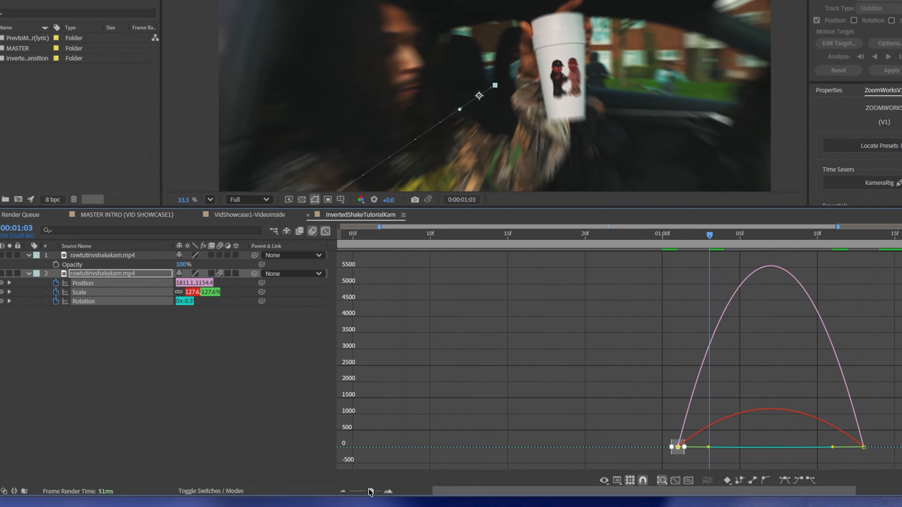
drag(369, 492, 373, 492)
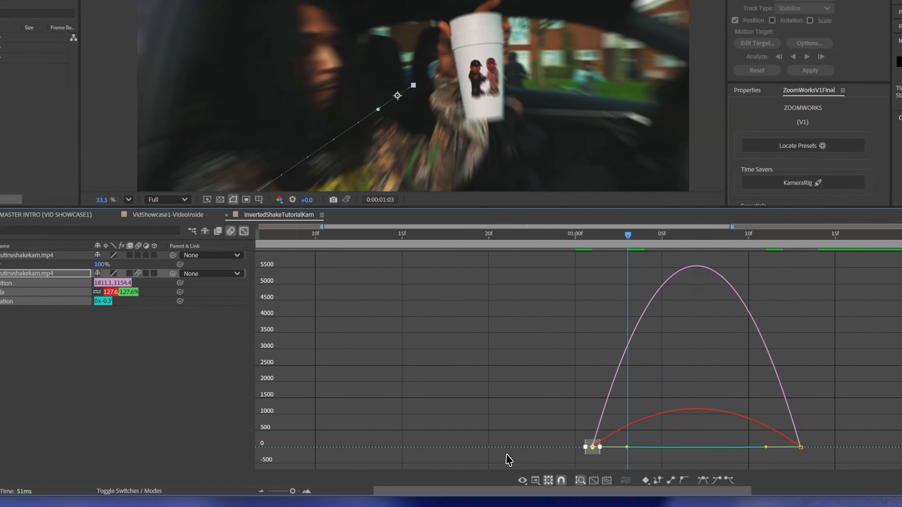
drag(626, 395, 690, 457)
drag(532, 451, 610, 437)
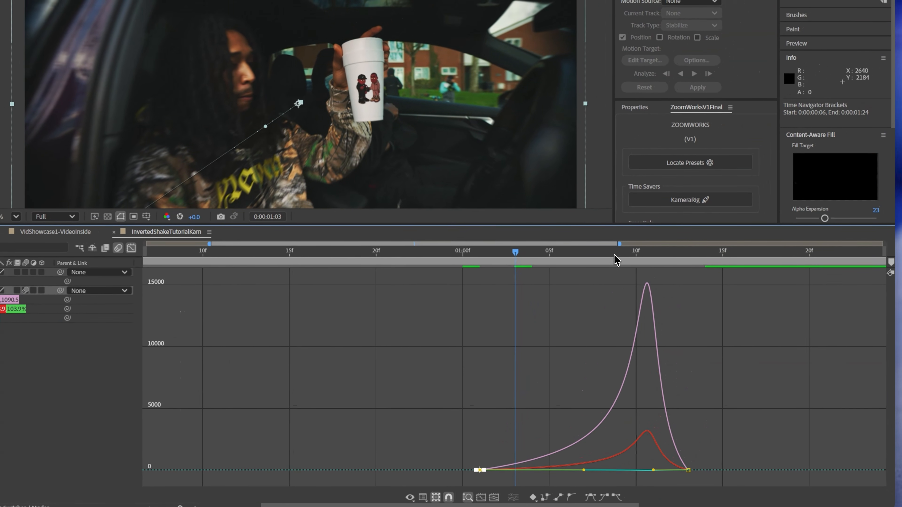
Step: Deselect the lower clip's keyframes and play back the eased zoom transition
click(660, 235)
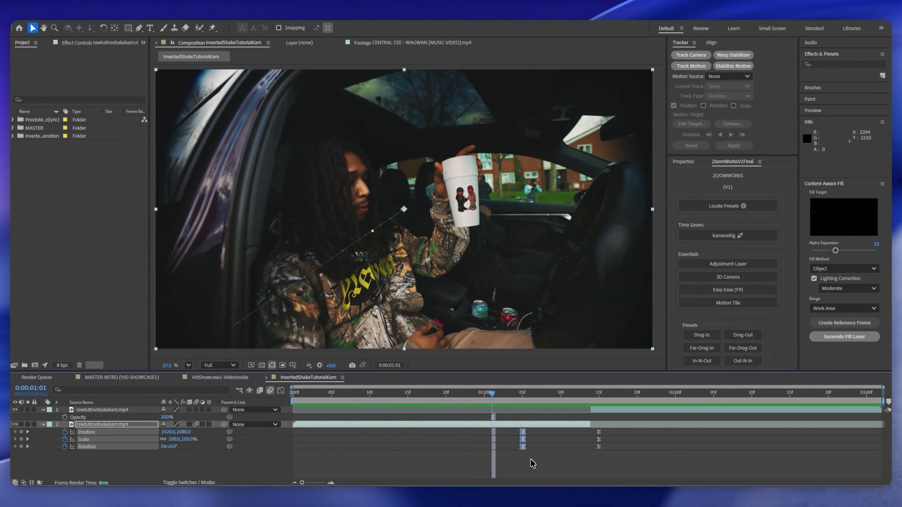
click(530, 463)
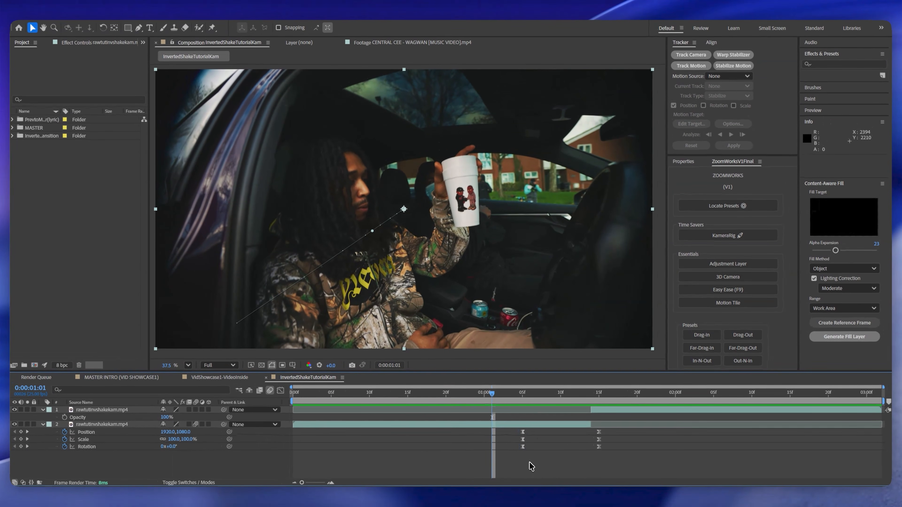
key(space)
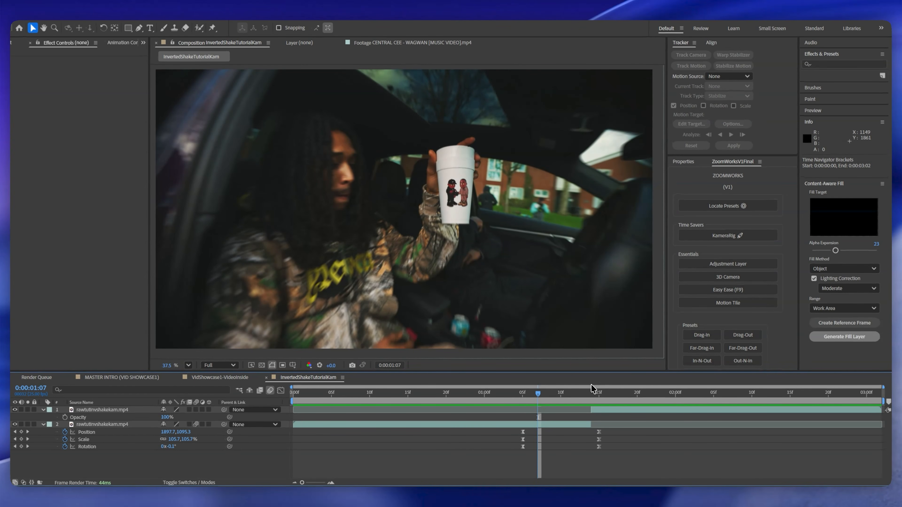
Step: Add an adjustment layer above both clips and apply the S_Shake effect to it
key(ctrl+alt+y)
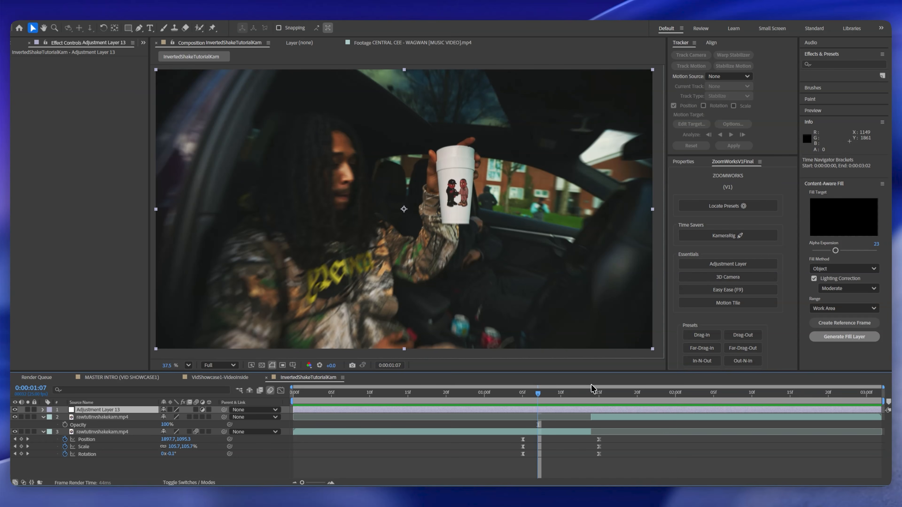
key(ctrl+space)
text(s)
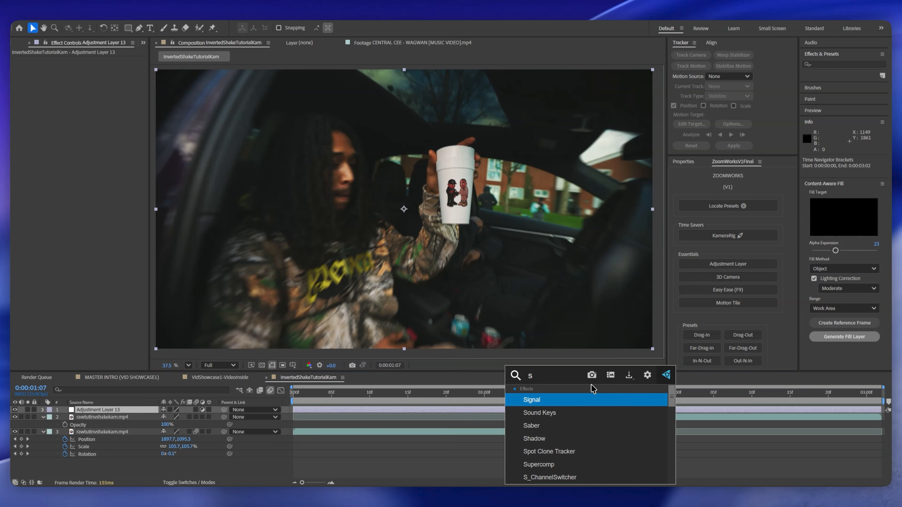
text(_shake)
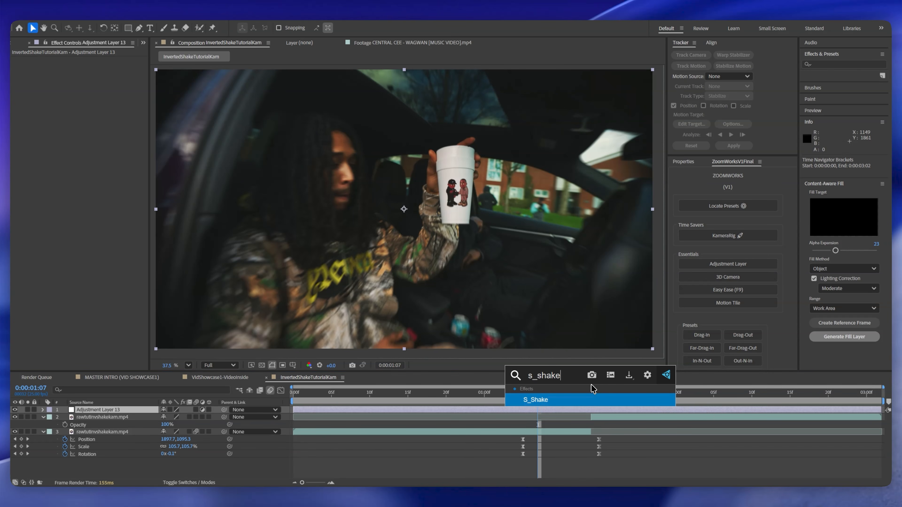
key(Return)
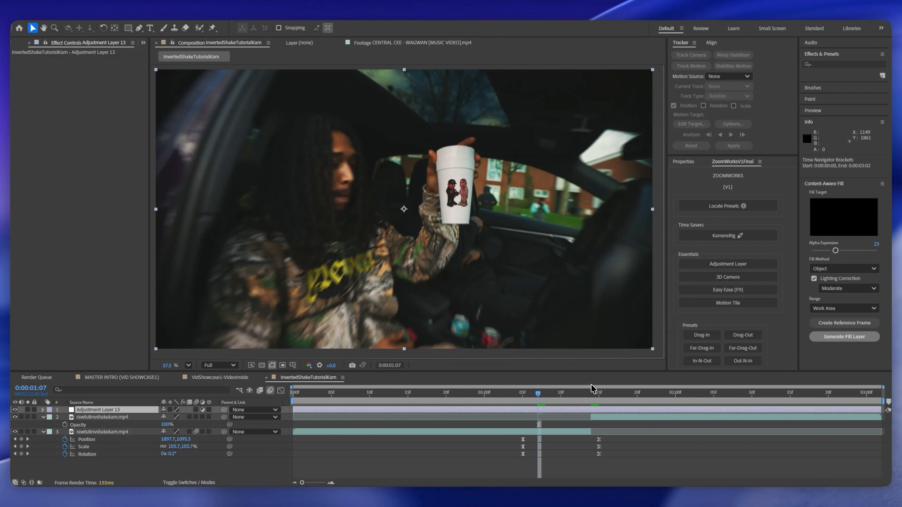
Step: Keyframe the S_Shake amplitude at 0 on the adjustment layer at 0:00:01:09 and reveal that keyframe in the timeline
click(553, 394)
click(28, 125)
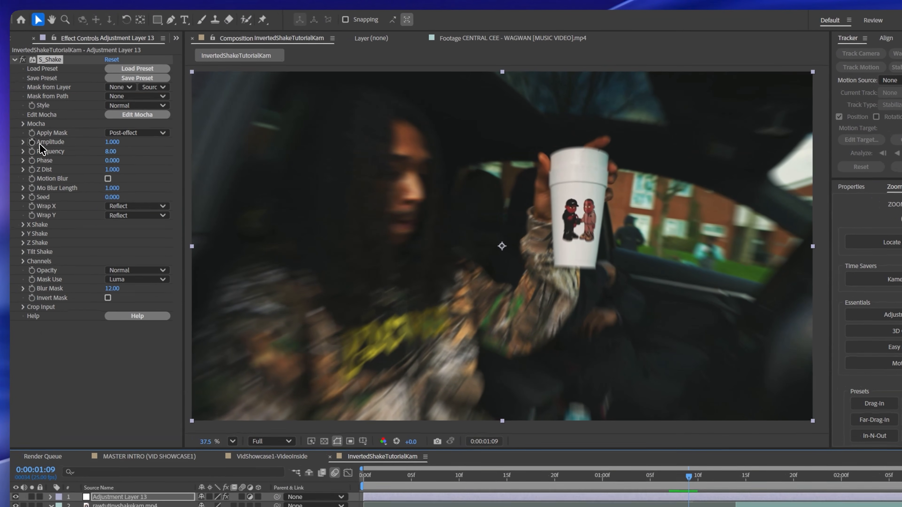
drag(109, 144, 30, 164)
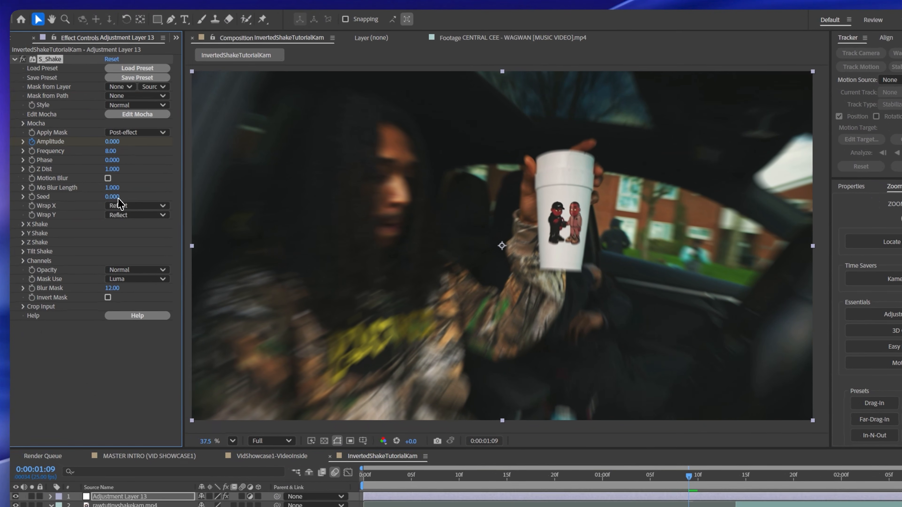
key(u)
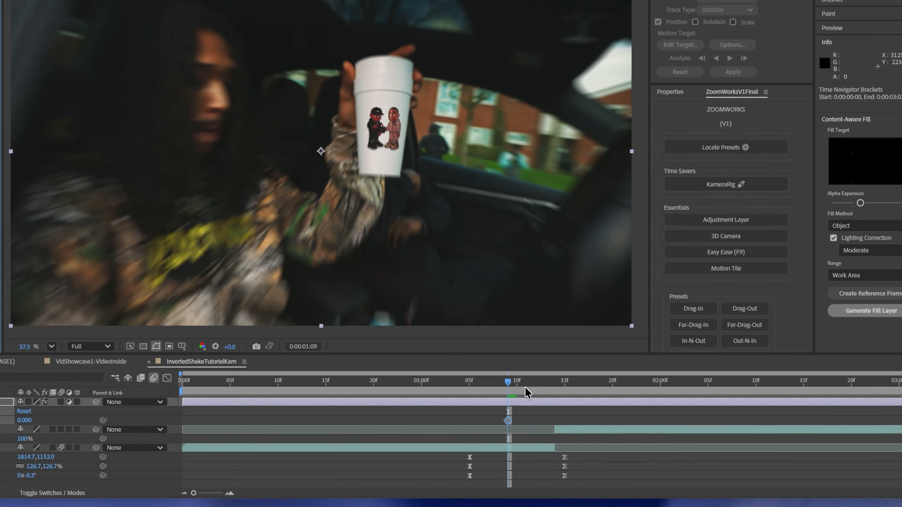
Step: Keyframe the S_Shake amplitude at 2.830 at 0:00:01:14 and paste the zero-amplitude keyframe at about 0:00:01:22
click(541, 384)
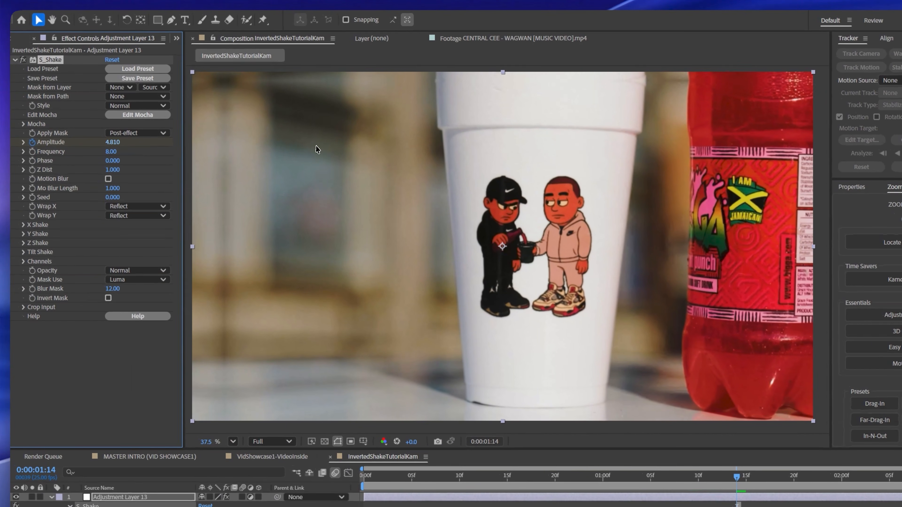
drag(317, 146, 282, 156)
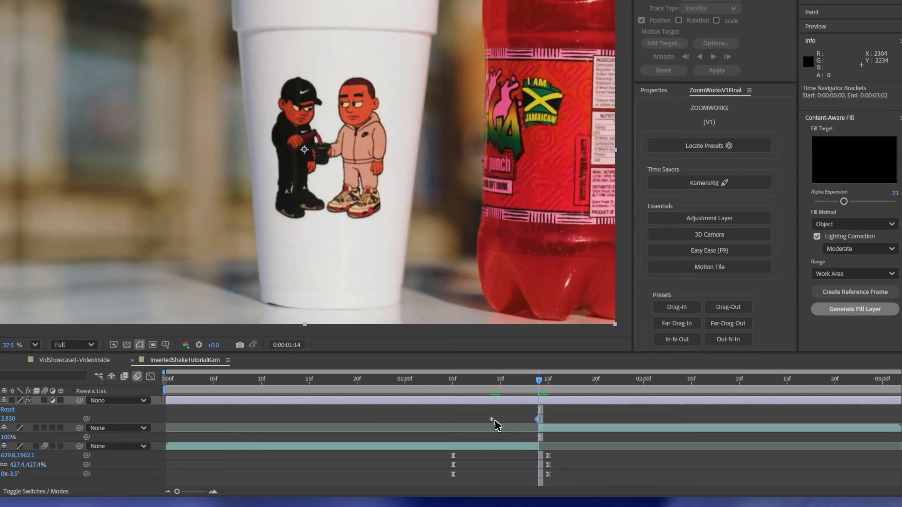
drag(537, 412, 618, 393)
key(ctrl+v)
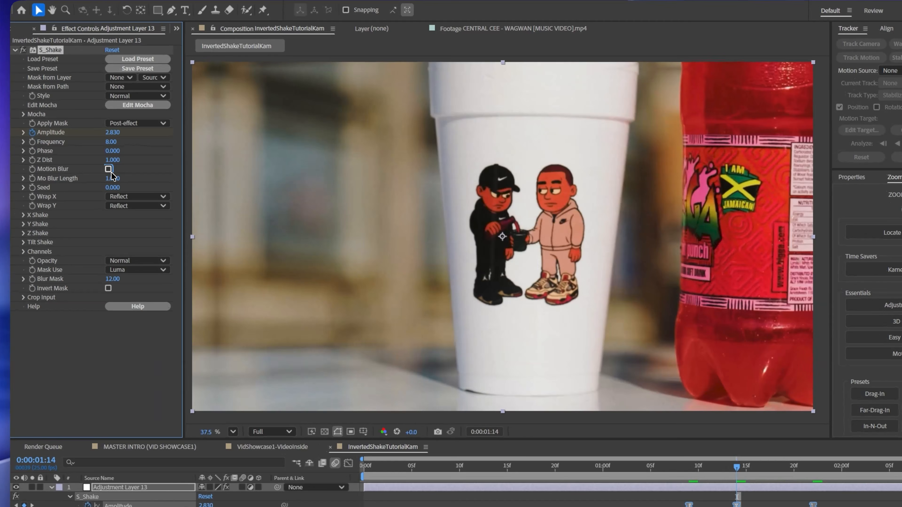
Step: Enable motion blur in the S_Shake effect and preview the shake across the cut
click(108, 169)
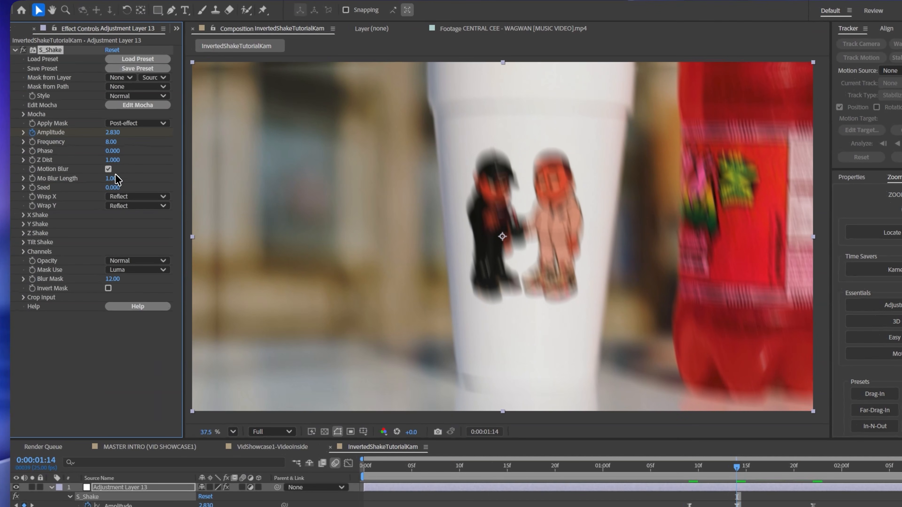
drag(714, 471, 688, 470)
key(space)
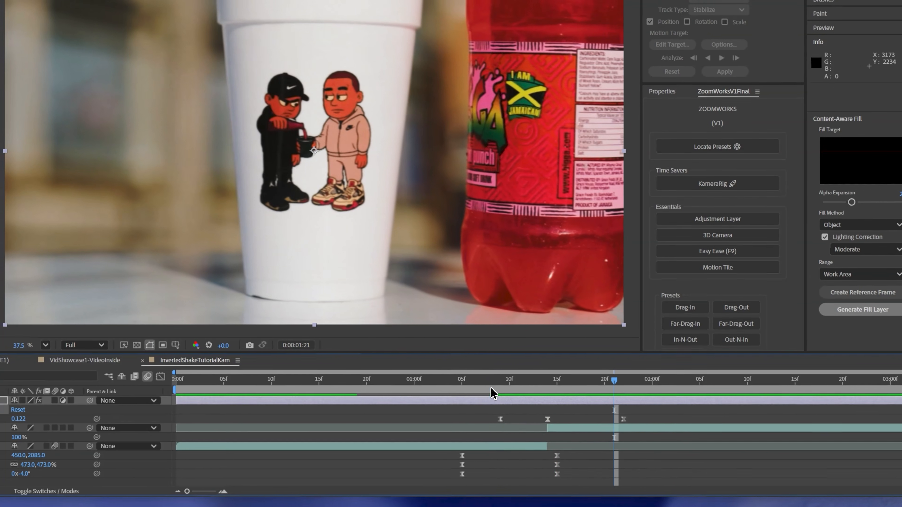
key(space)
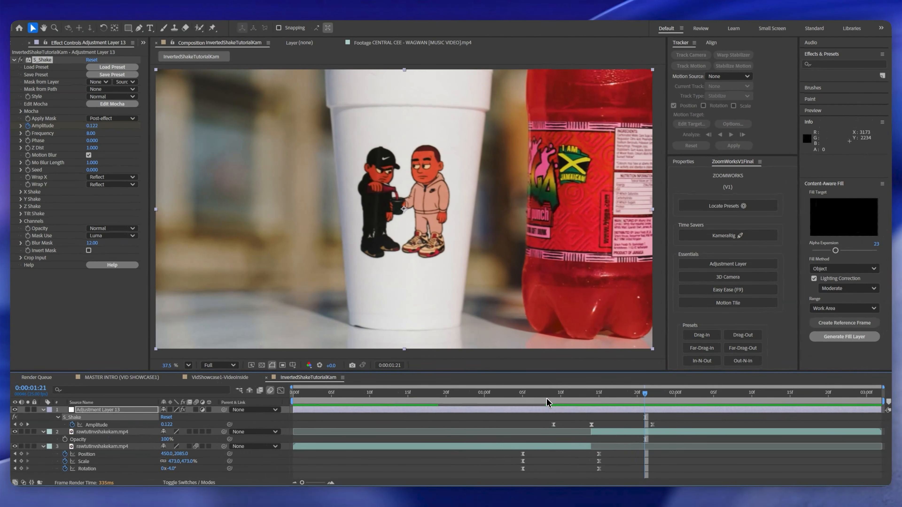
Step: Compare the transition with the shake adjustment layer hidden and shown, including the frame at 0:00:01:12
click(545, 399)
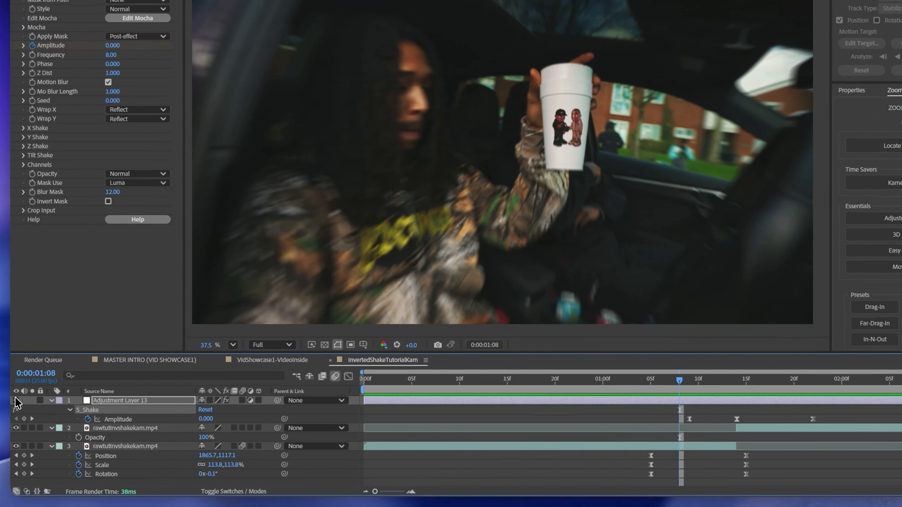
key(space)
key(space)
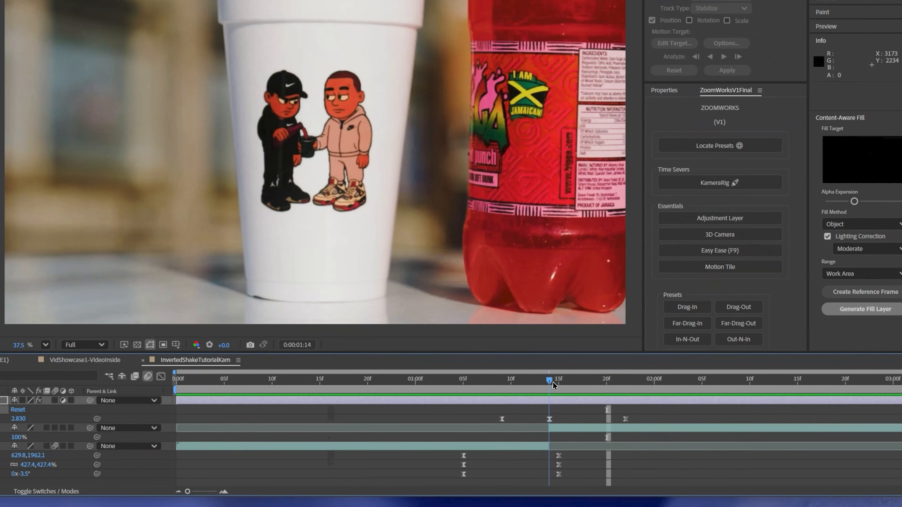
drag(550, 382, 530, 382)
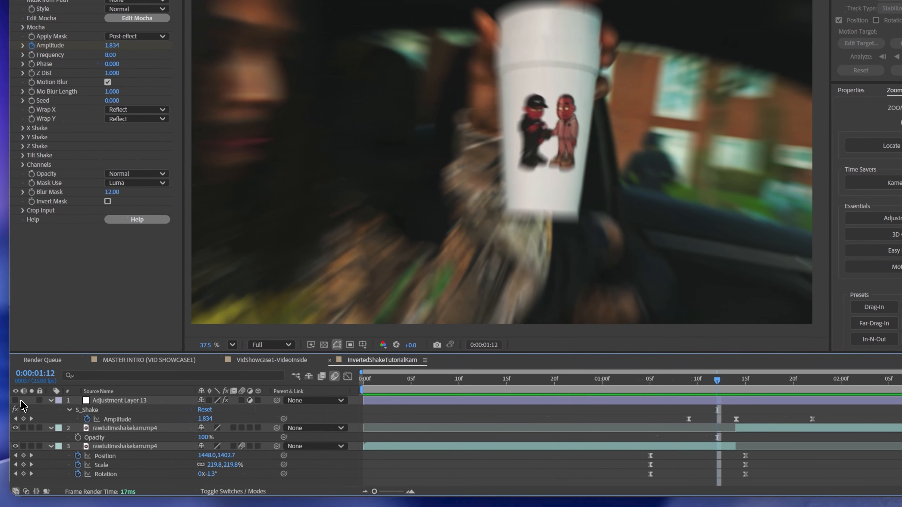
click(15, 400)
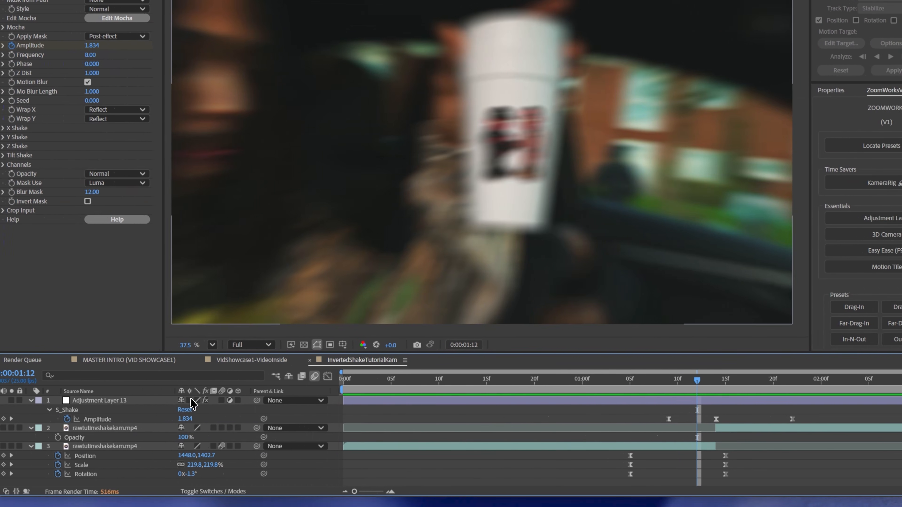
click(679, 379)
key(space)
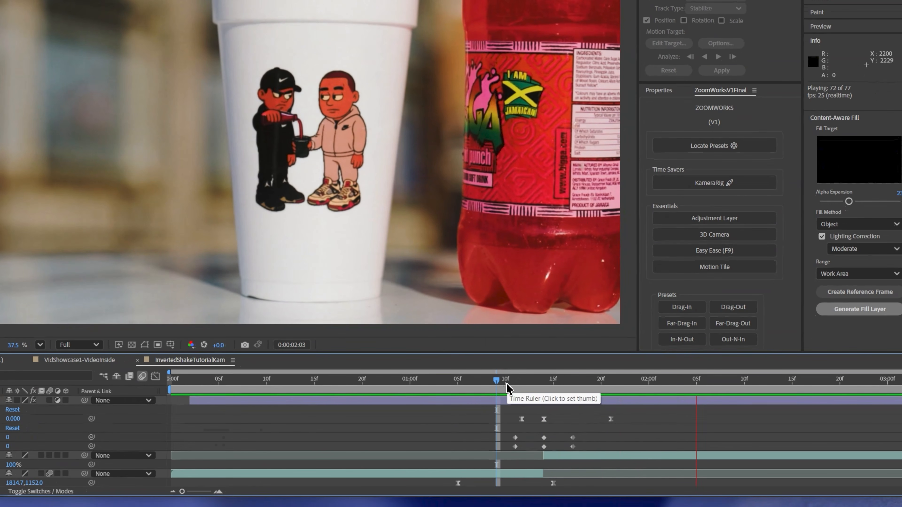
Step: Trim the shake adjustment layer to run only from 0:00:01:10 to 0:00:01:22, deleting the pieces before and after
click(507, 388)
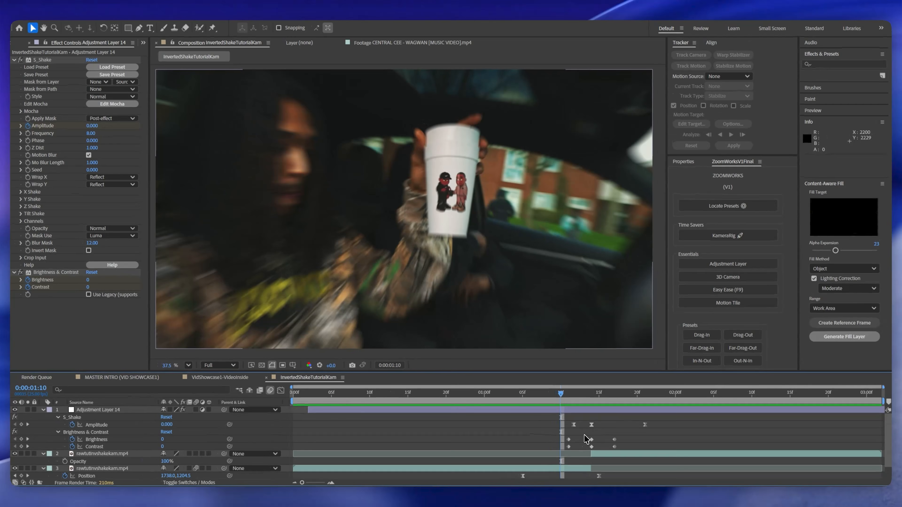
drag(523, 437, 537, 448)
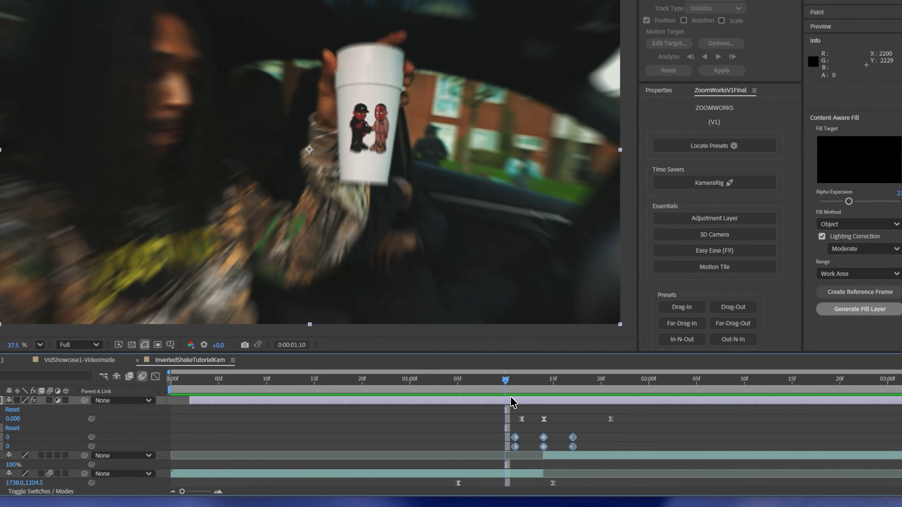
drag(505, 383, 539, 384)
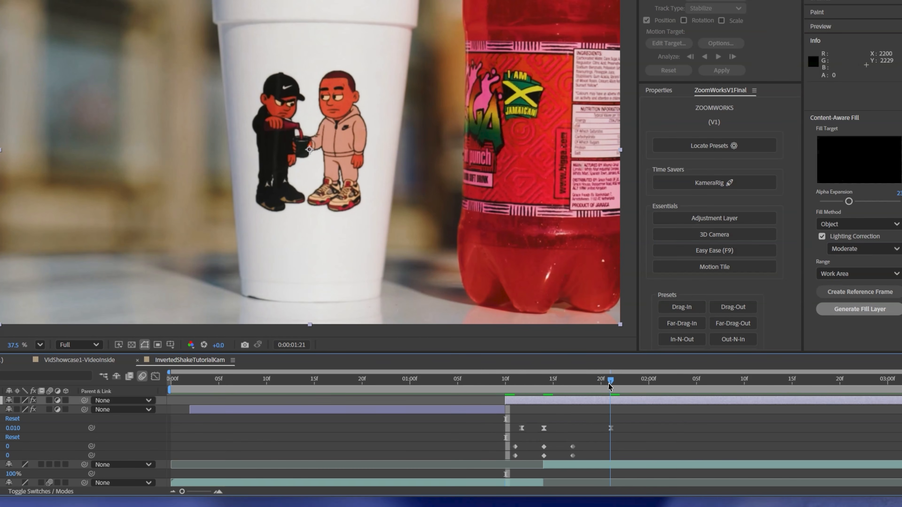
drag(608, 383, 618, 384)
key(super+shift+d)
key(Delete)
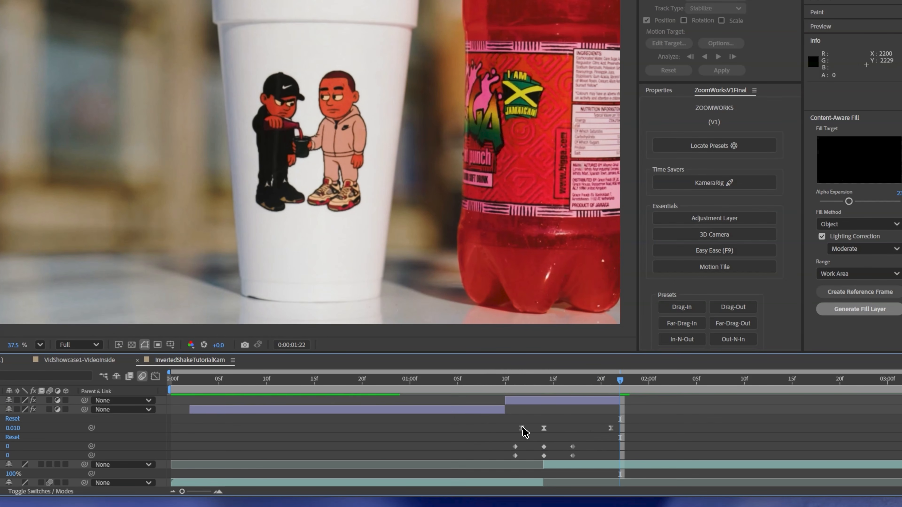
click(446, 410)
key(Delete)
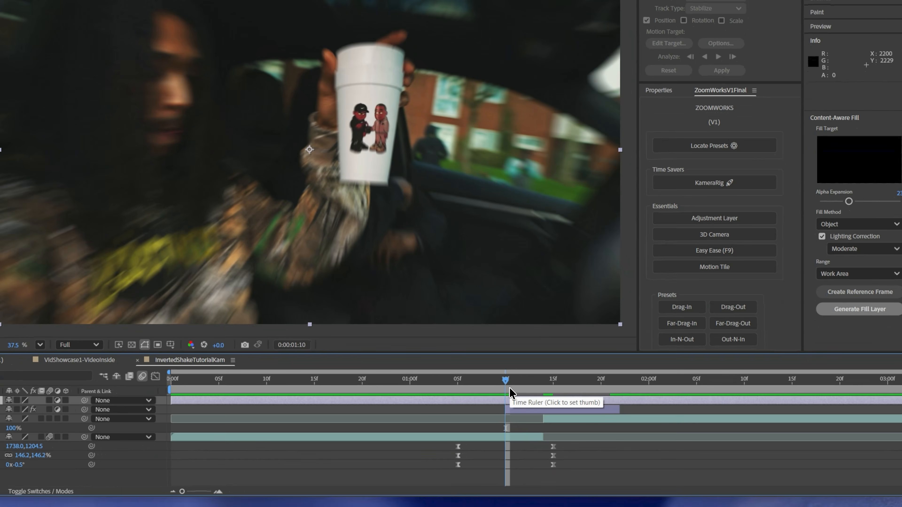
Step: Apply the Invert effect to the new full-length adjustment layer at the top of the stack
key(ctrl+space)
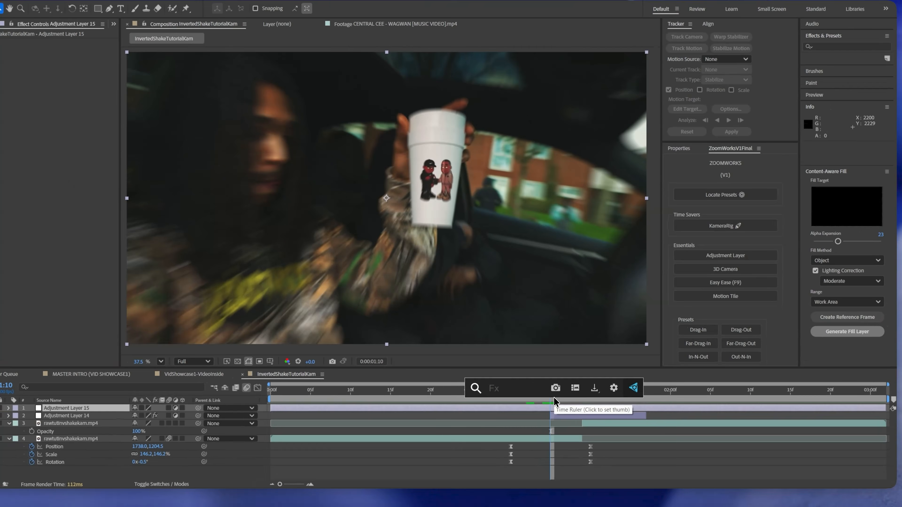
text(inve)
click(564, 402)
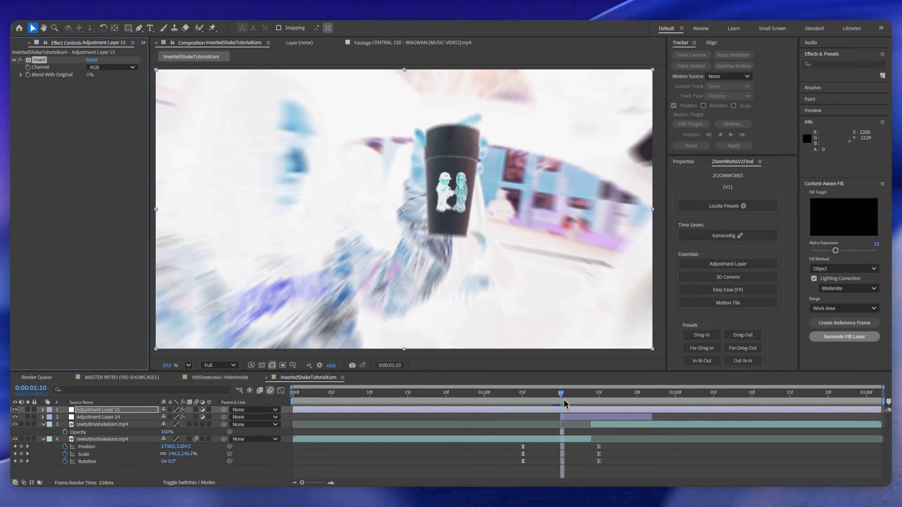
Step: Split the inverted adjustment layer at every frame from 0:00:01:10 to 0:00:01:16
key(ctrl+shift+d)
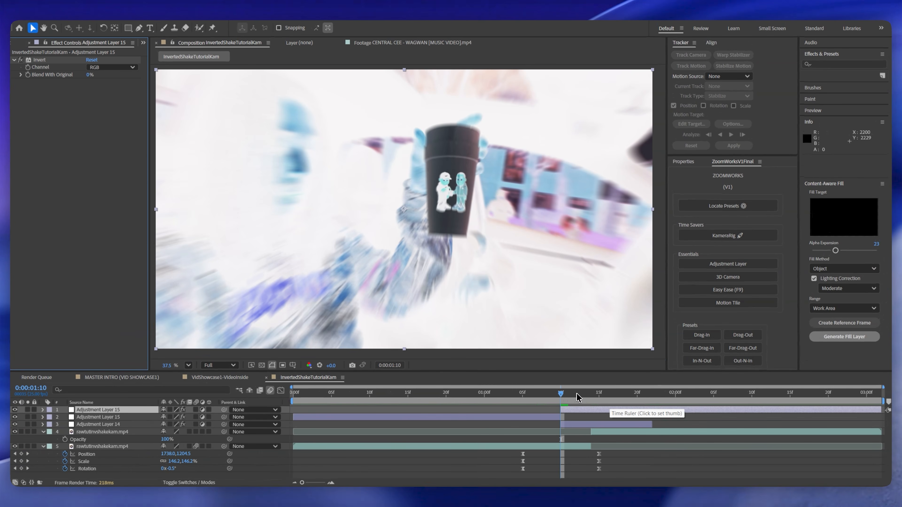
click(576, 394)
key(ctrl+shift+d)
key(Page_Down)
key(ctrl+shift+d)
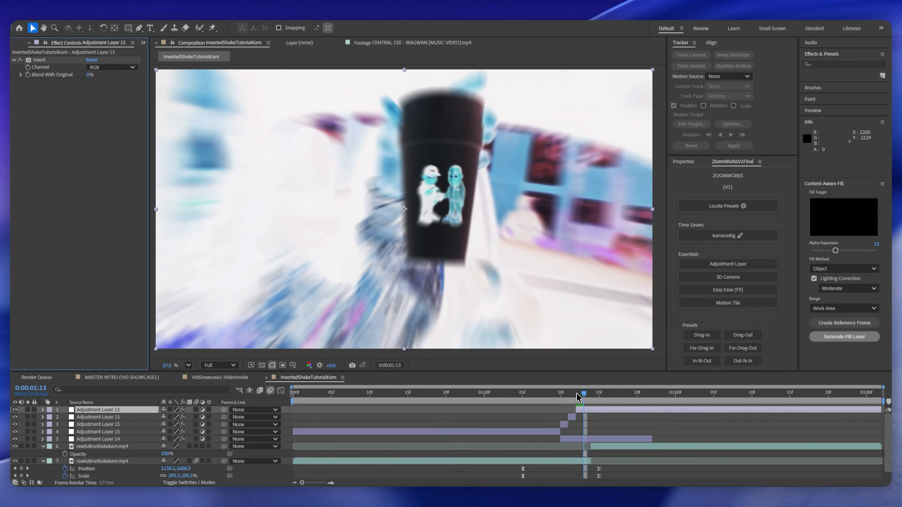
key(Page_Down)
key(ctrl+shift+d)
key(Page_Down)
key(ctrl+shift+d)
key(Page_Down)
key(ctrl+shift+d)
key(ctrl+shift+d)
key(shift+Page_Down)
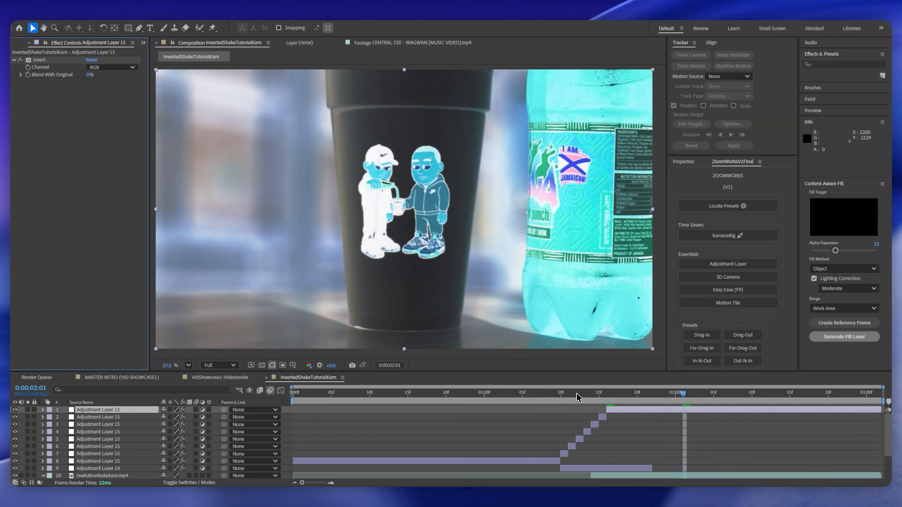
key(ctrl+shift+d)
key(shift+Page_Down)
key(ctrl+z)
click(614, 392)
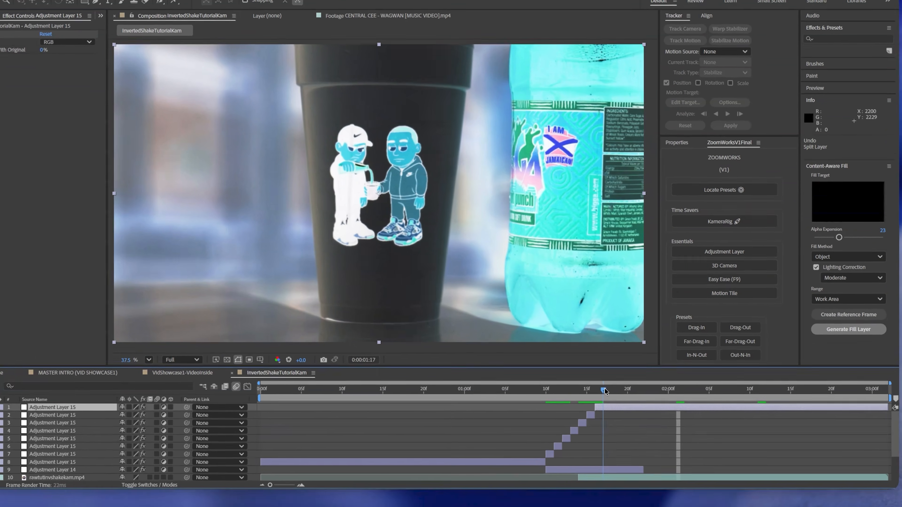
Step: Continue splitting the inverted layer frame by frame from 0:00:01:17 to 0:00:01:23 and delete the remainder after the last slice
drag(604, 388, 605, 390)
key(ctrl+shift+d)
key(Page_Down)
key(ctrl+shift+d)
key(Page_Down)
key(ctrl+shift+d)
key(Page_Down)
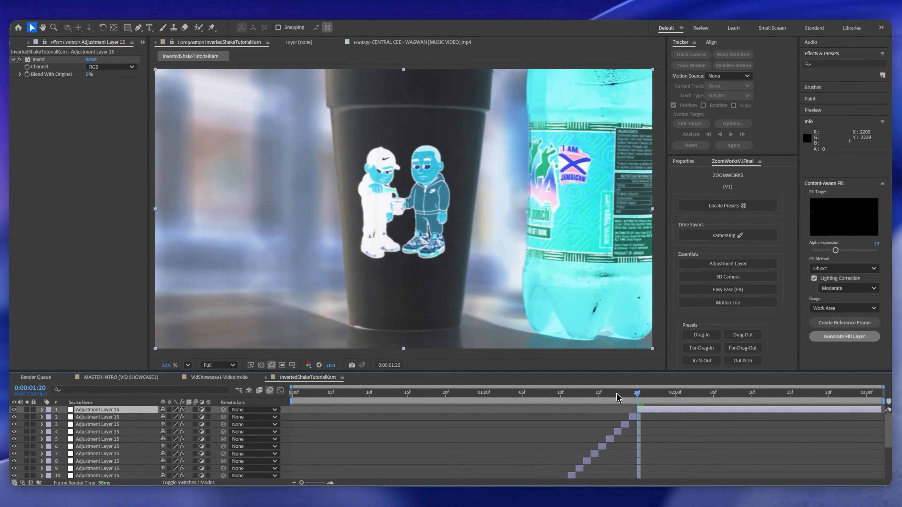
key(ctrl+shift+d)
key(Page_Down)
key(=)
key(Delete)
Step: Delete every other one-frame inverted slice, from 0:00:01:11 through 0:00:01:21, to create an alternating flicker
scroll(594, 415, down, 2)
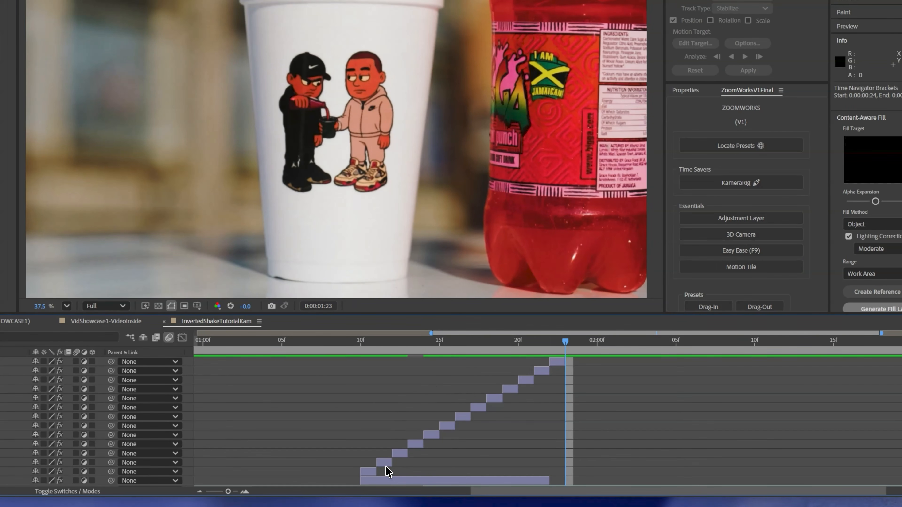
click(384, 462)
key(Delete)
click(416, 444)
key(Delete)
click(448, 425)
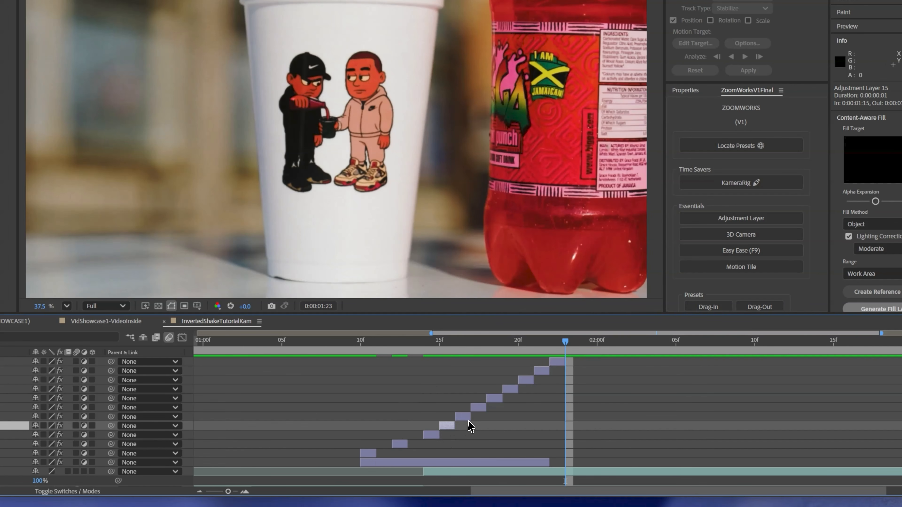
key(Delete)
click(479, 409)
key(Delete)
click(511, 390)
key(Delete)
click(542, 372)
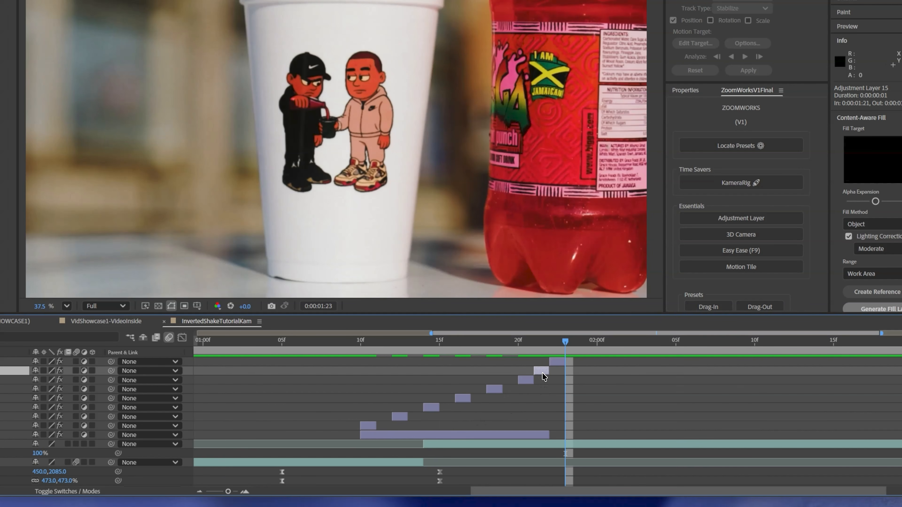
key(Delete)
Step: Play back the flicker and thin it to three inverted slices at 0:00:01:12, 0:00:01:14 and 0:00:01:16
click(318, 352)
key(space)
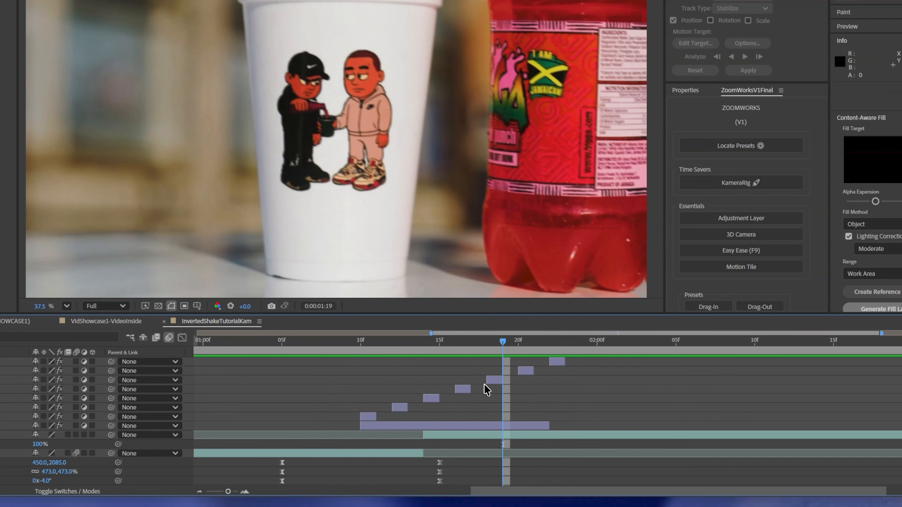
click(491, 382)
key(Delete)
click(525, 372)
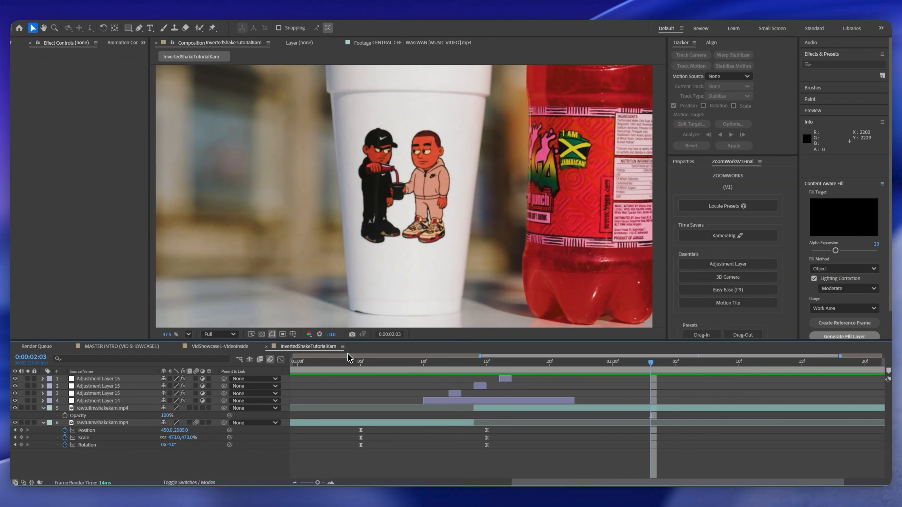
Step: Replace the three inverted slices with one new adjustment layer using the InvertFlicker preset and play back the transition
drag(442, 394, 501, 378)
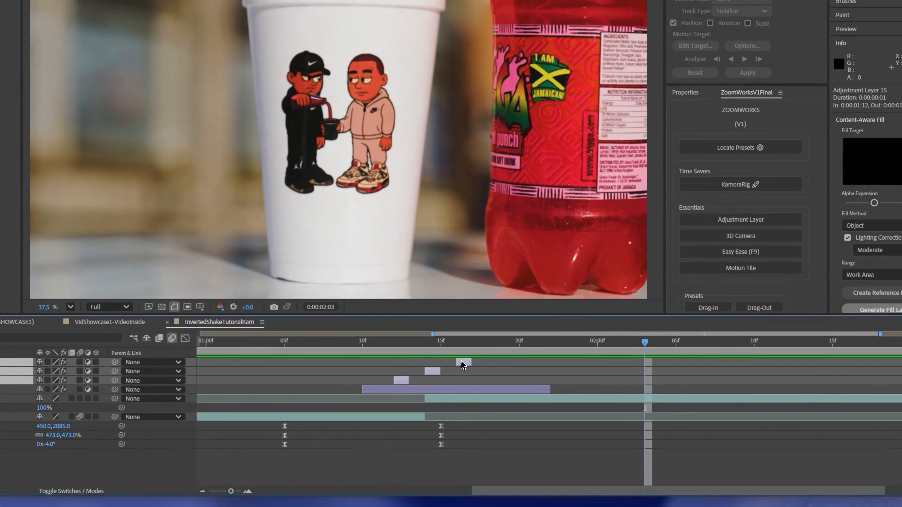
key(Delete)
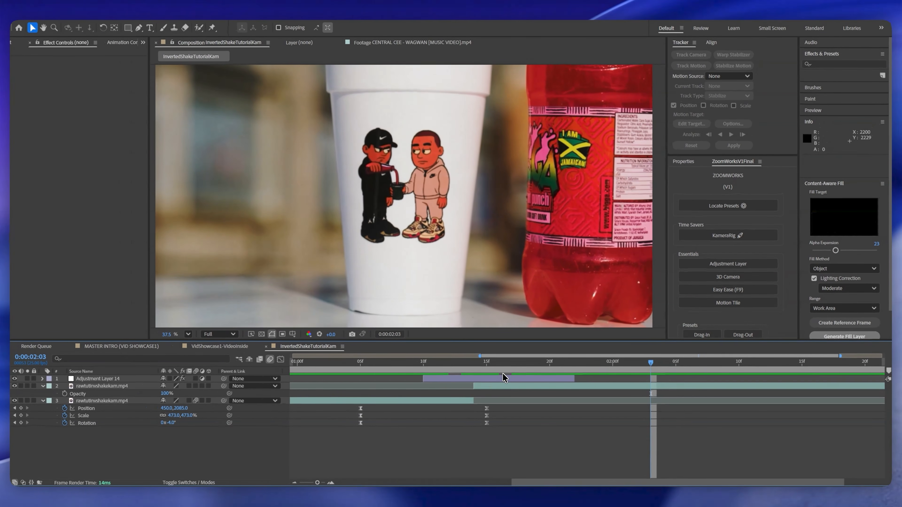
key(ctrl+alt+y)
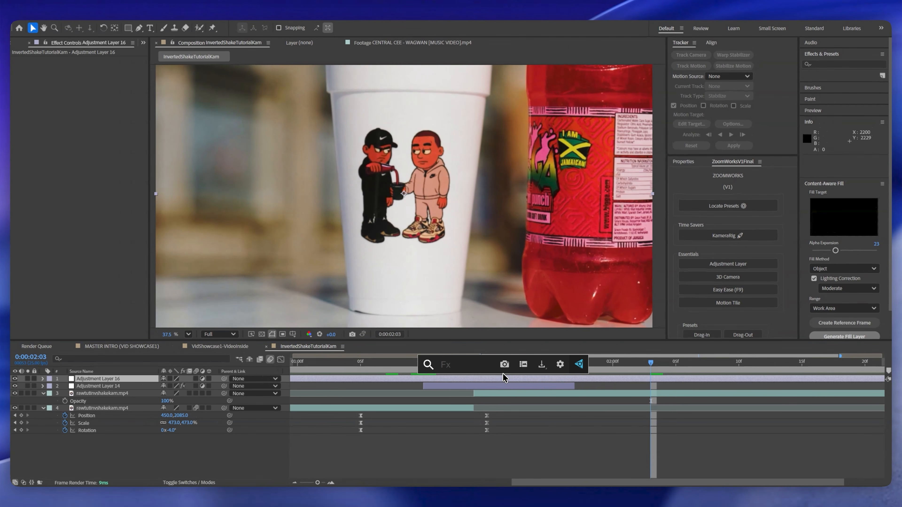
text(invertflick)
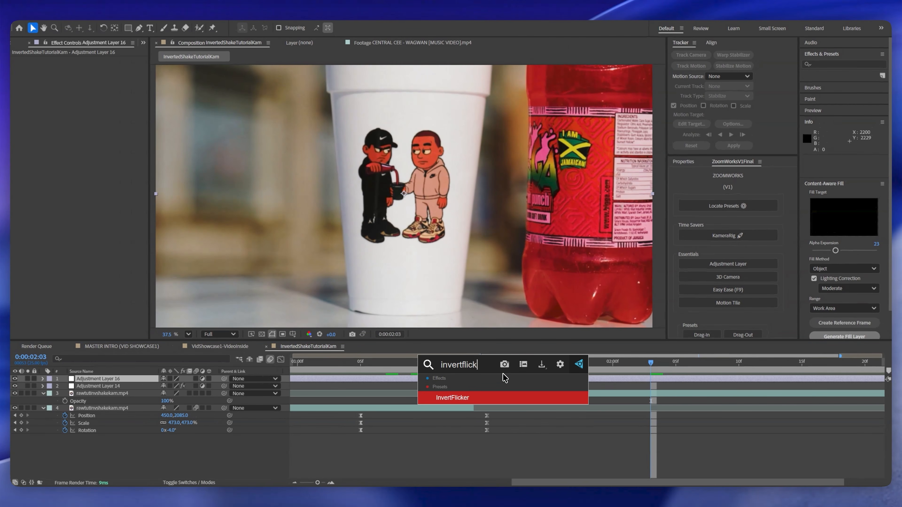
key(Return)
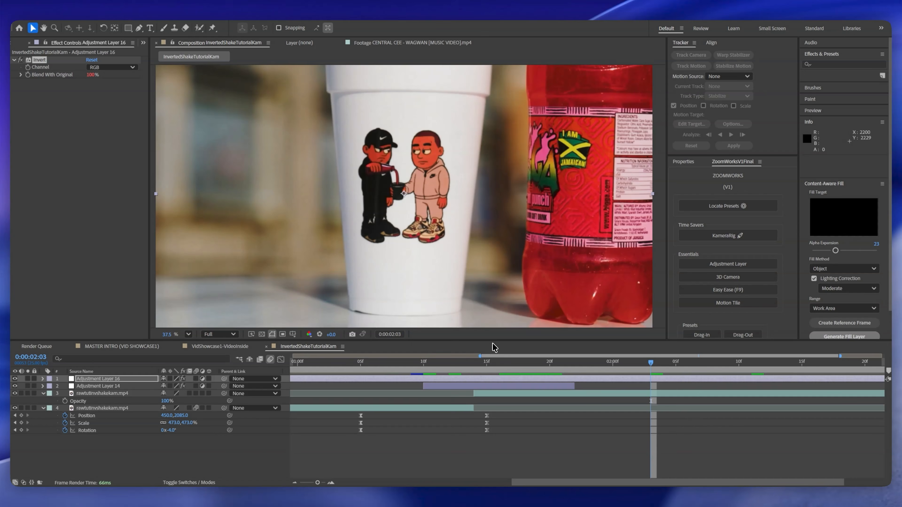
drag(450, 362, 369, 359)
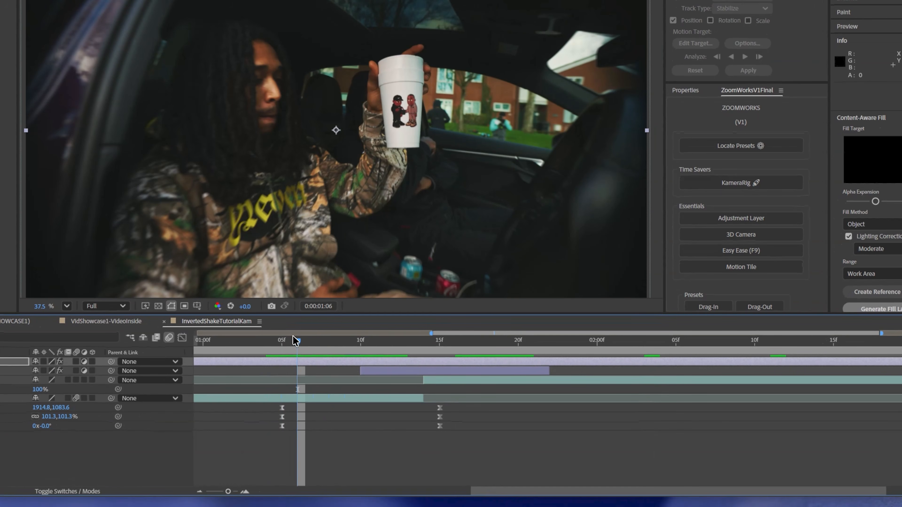
key(space)
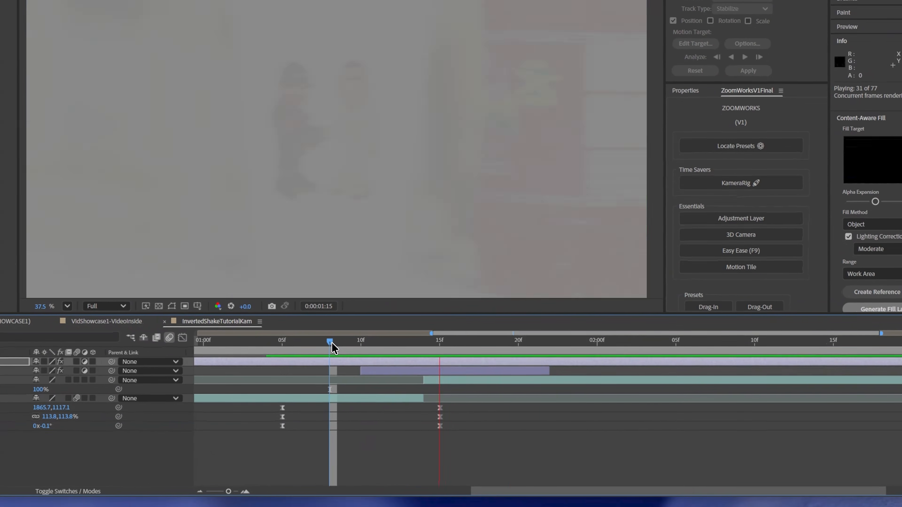
Step: Split the Invert adjustment layer and delete the excess so it runs only from 0:00:01:12 to 0:00:01:18
key(space)
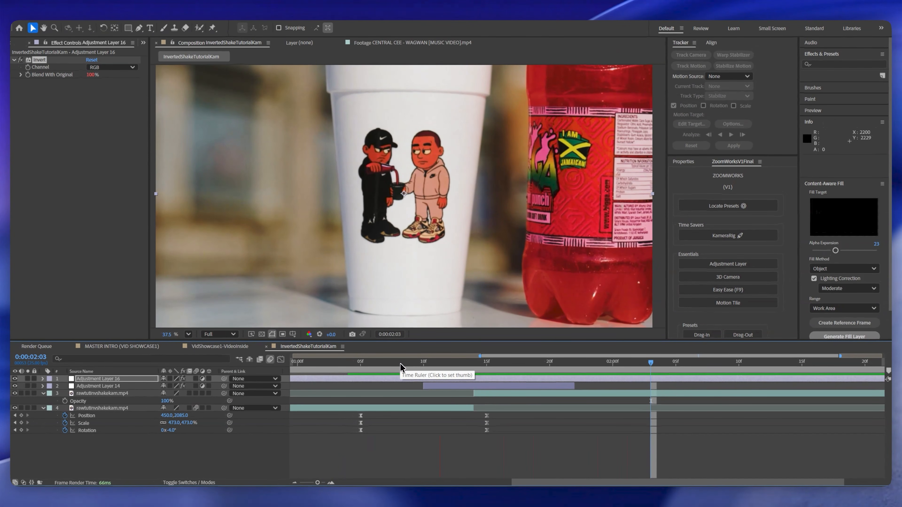
click(411, 364)
key(ctrl+shift+d)
click(522, 369)
key(ctrl+shift+d)
key(Delete)
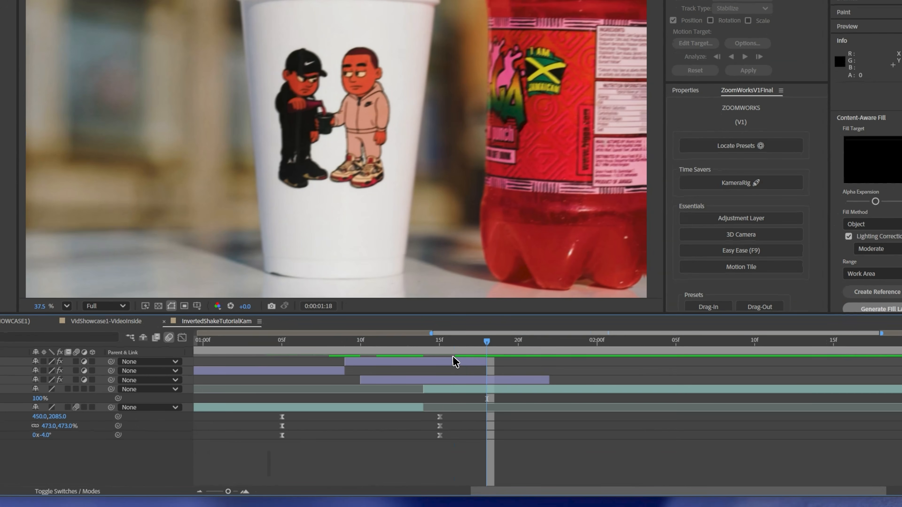
key(Delete)
Step: Move the car shot's starting Position, Scale and Rotation keyframes to 0:00:01:08 and play back the transition
click(339, 350)
drag(294, 403, 330, 407)
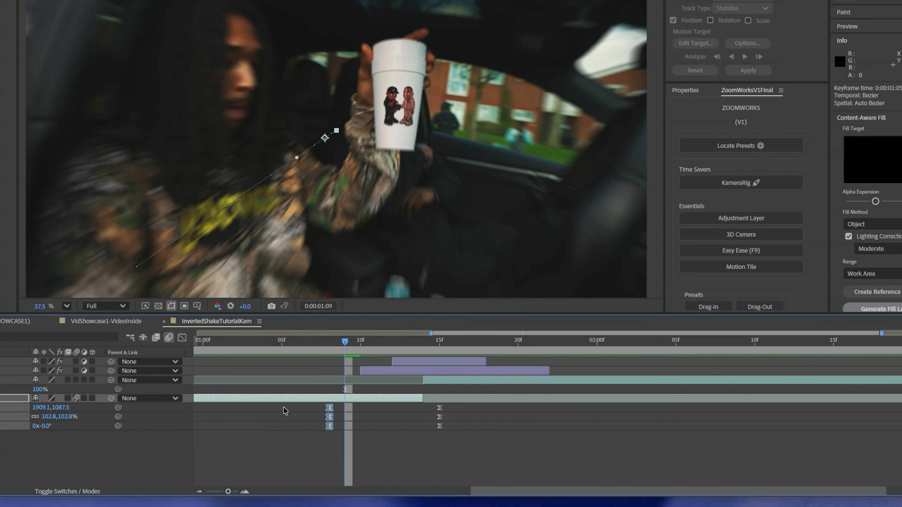
click(306, 350)
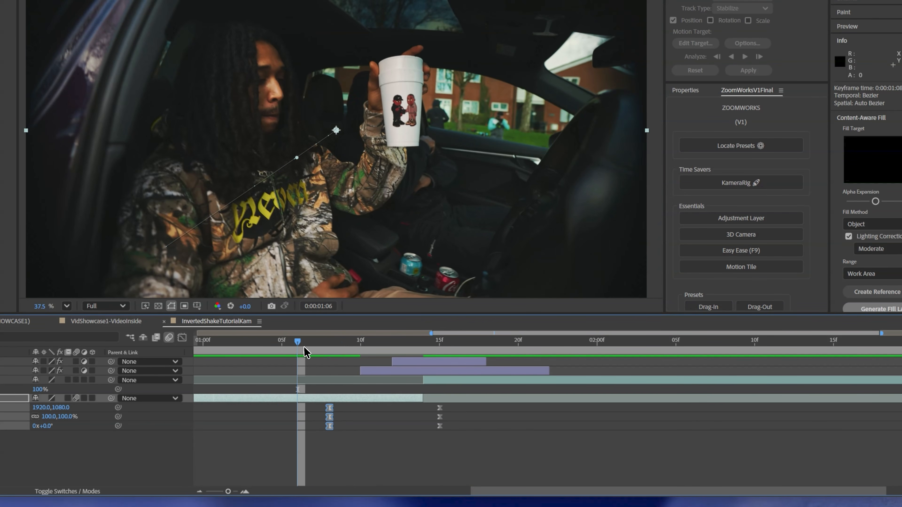
click(316, 343)
key(space)
key(space)
key(space)
Step: Pre-compose the cup close-up layer, moving all attributes into the new composition and adjusting its duration to the layer's time span
click(496, 371)
key(u)
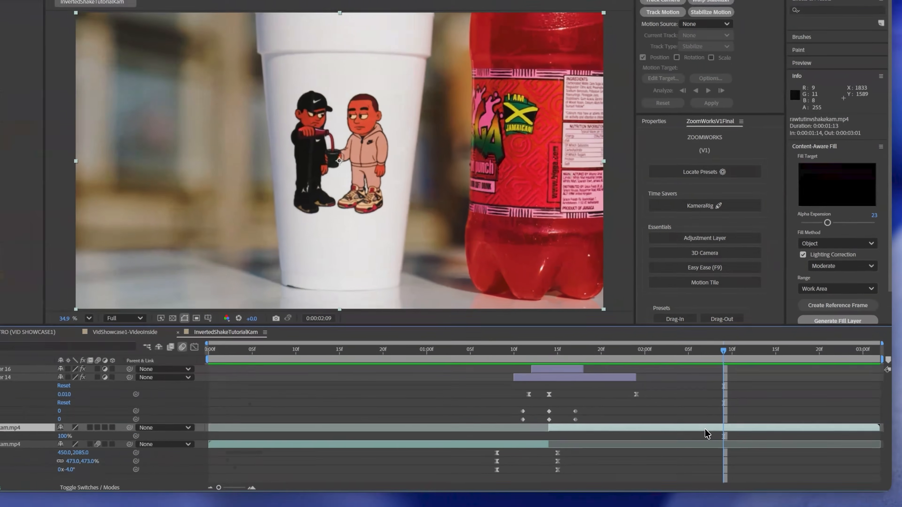
right_click(731, 430)
click(725, 375)
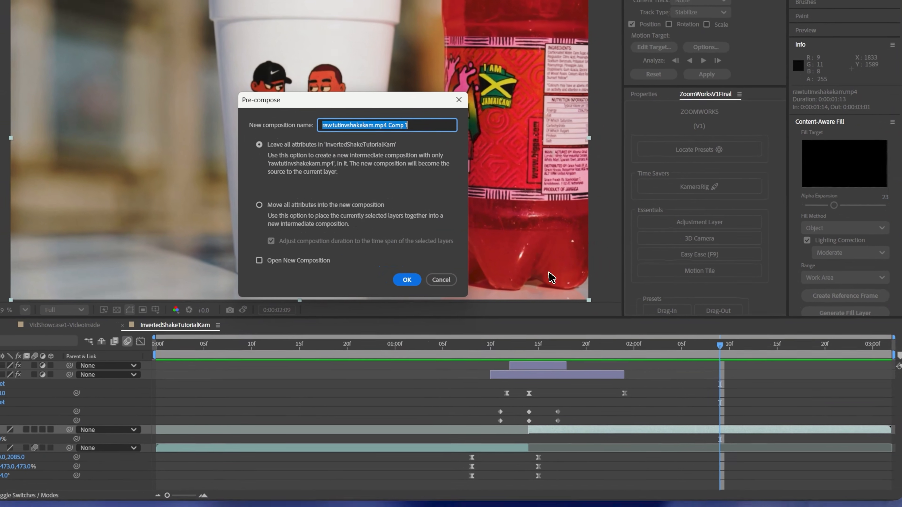
click(280, 205)
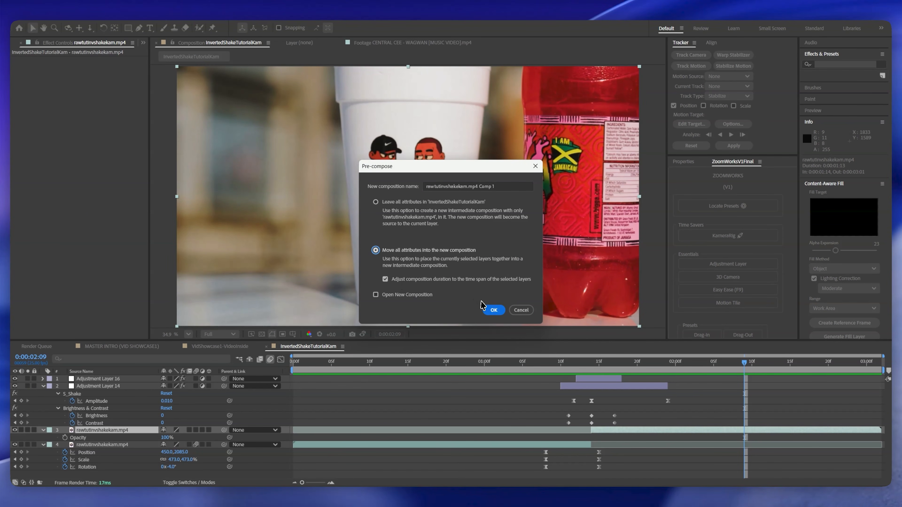
click(493, 311)
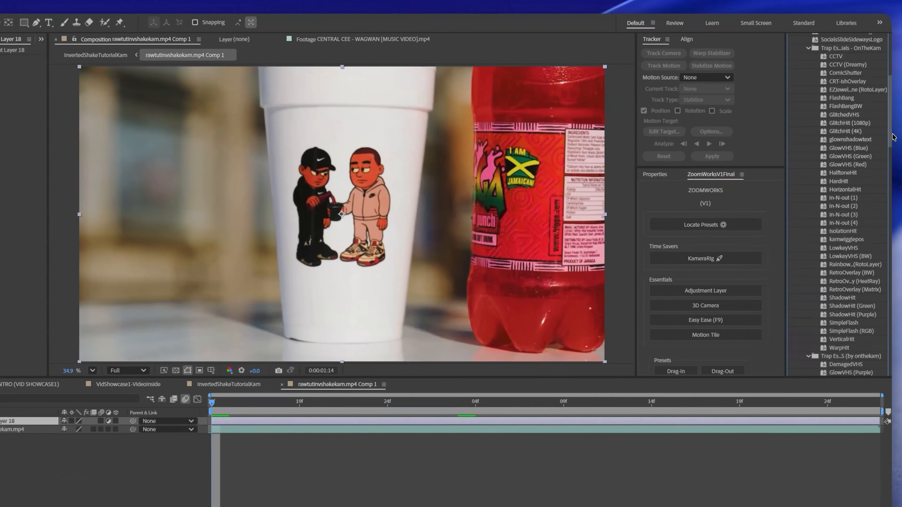
Step: Apply the StretchedCRT preset to the adjustment layer above the cup clip, preview it and switch off its S_ScanLines effect
drag(889, 124, 890, 130)
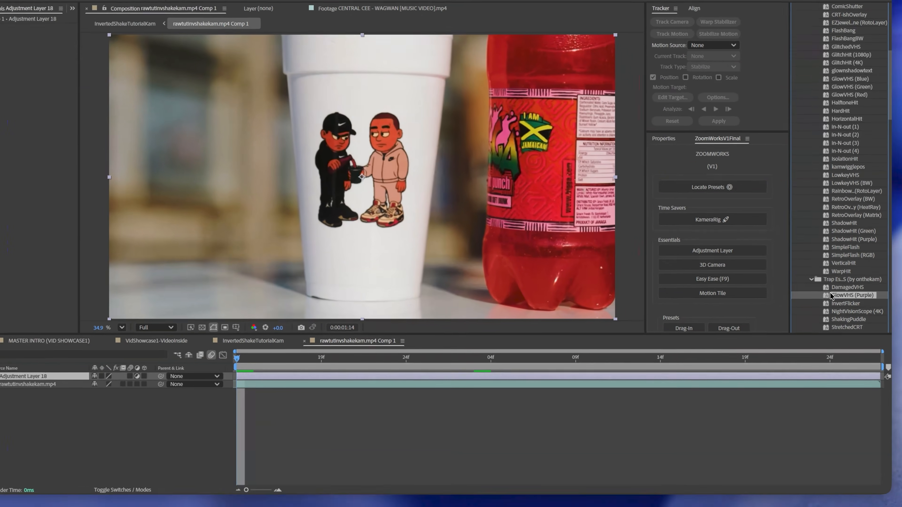
click(839, 298)
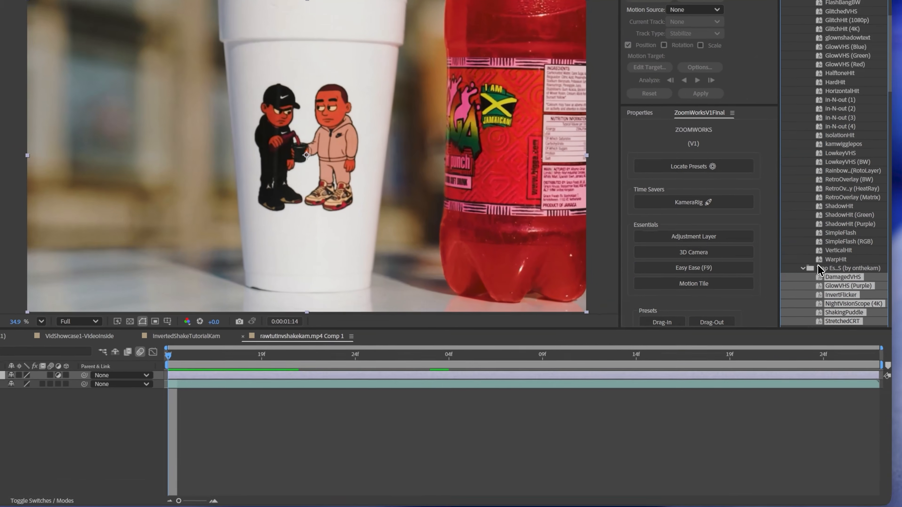
click(835, 277)
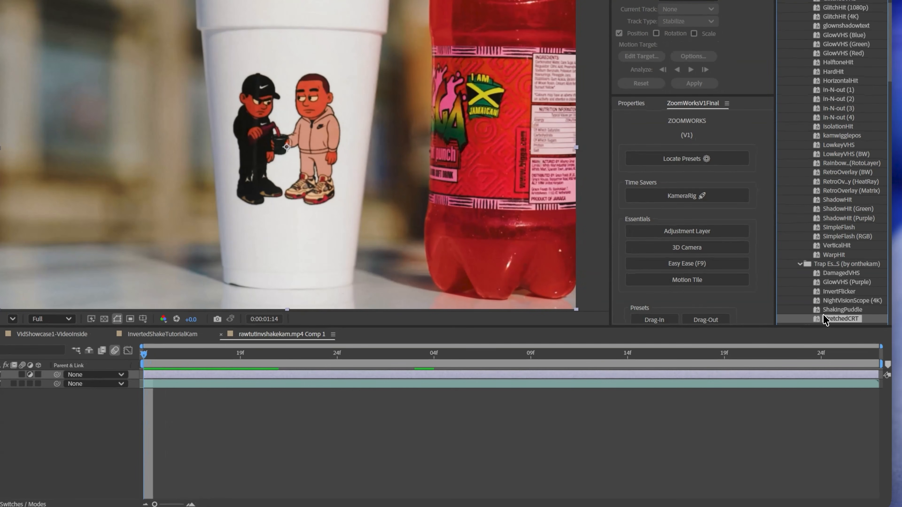
drag(824, 316, 177, 379)
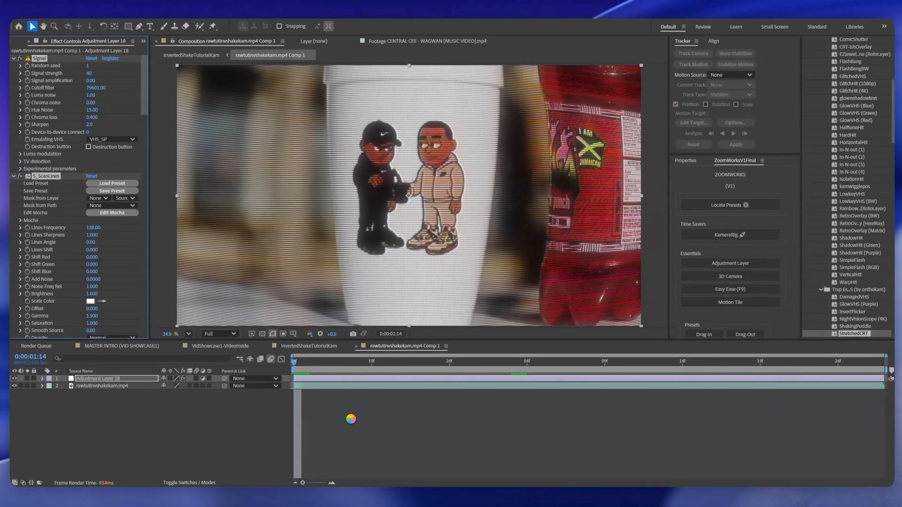
drag(429, 340, 588, 321)
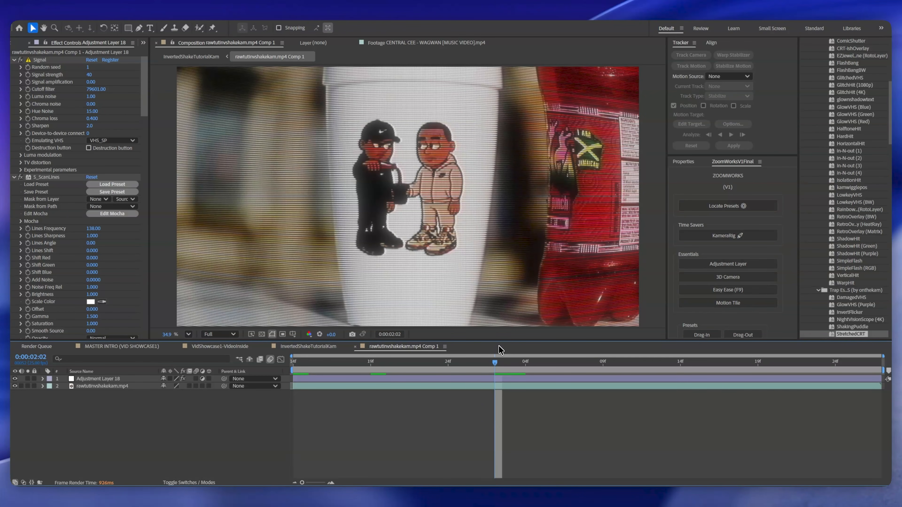
click(21, 177)
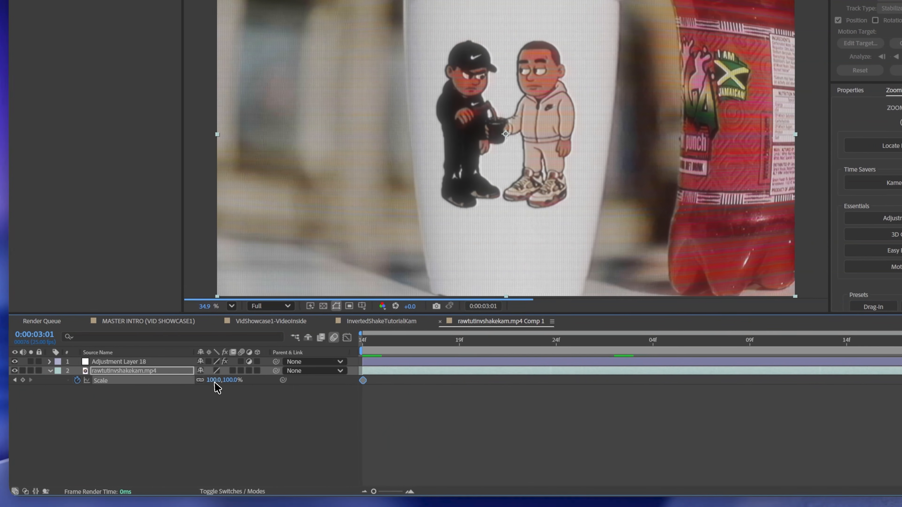
Step: Set the cup clip's Scale to 118% at 0:00:03:01 to create a slow zoom
drag(215, 382, 235, 385)
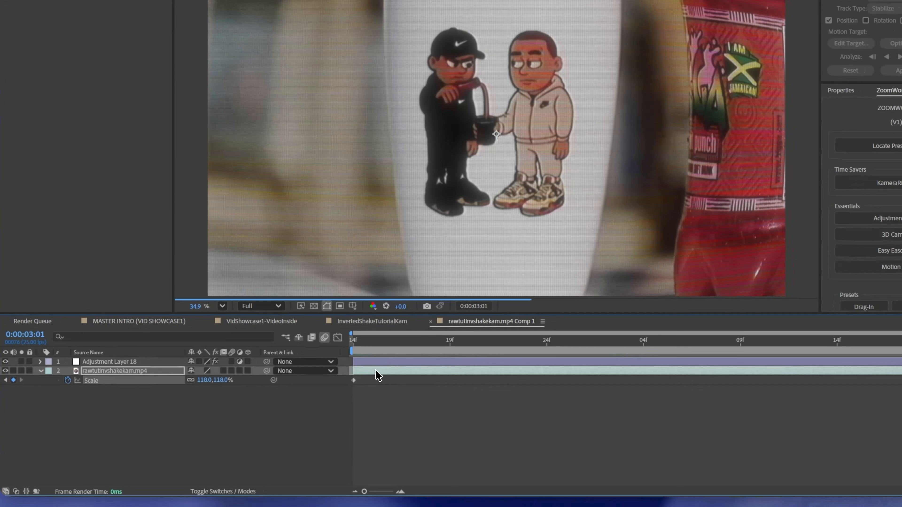